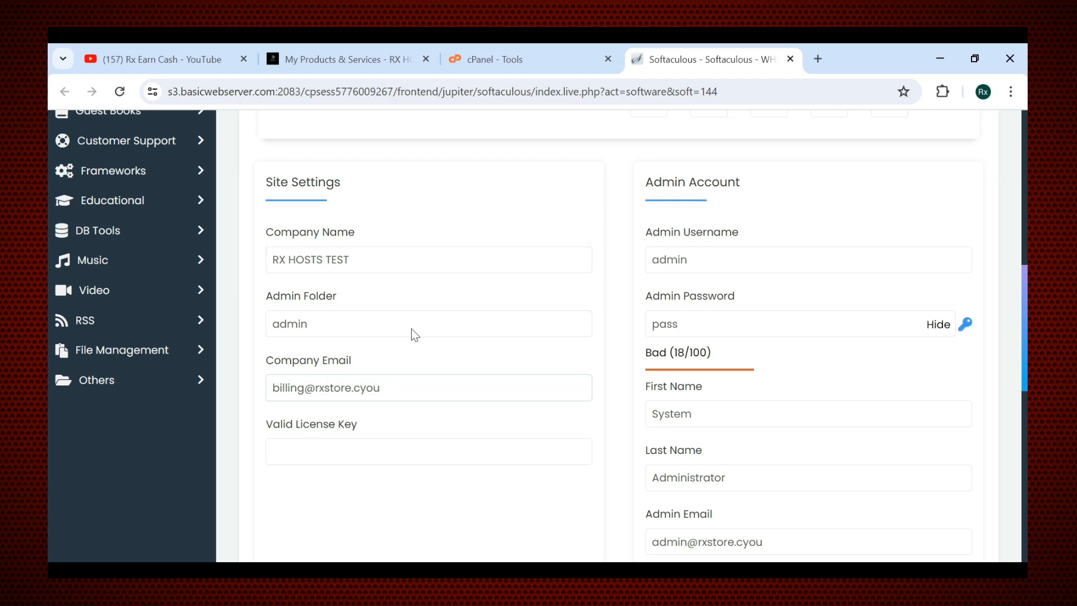
scroll(411, 328, down, 2)
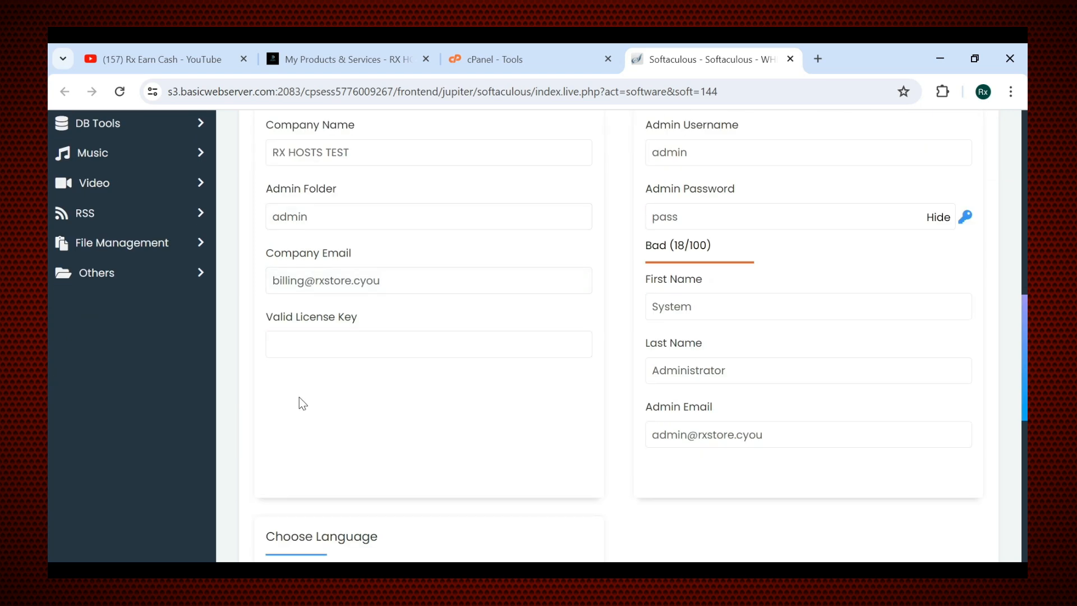
scroll(679, 280, up, 2)
click(680, 282)
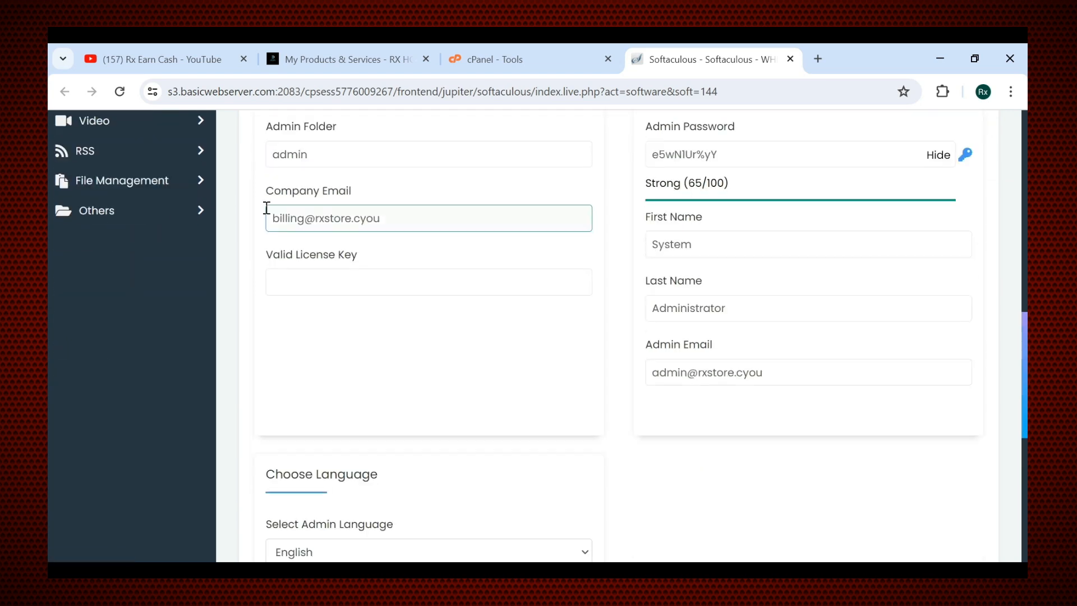
scroll(413, 450, up, 1)
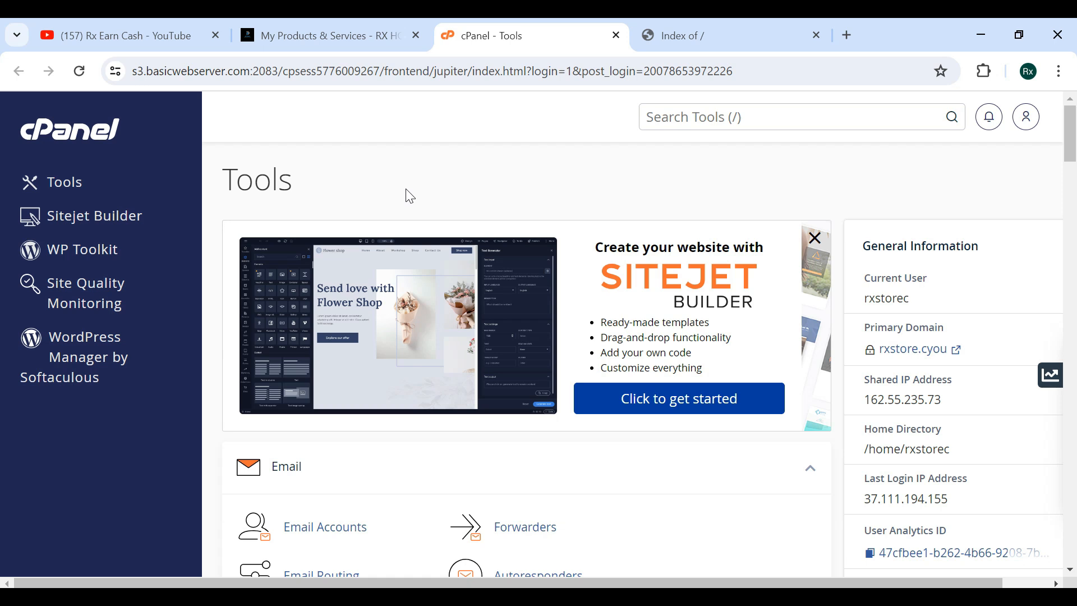
Open File Manager in a new tab and close it together with the site's directory index tab.
scroll(410, 196, down, 10)
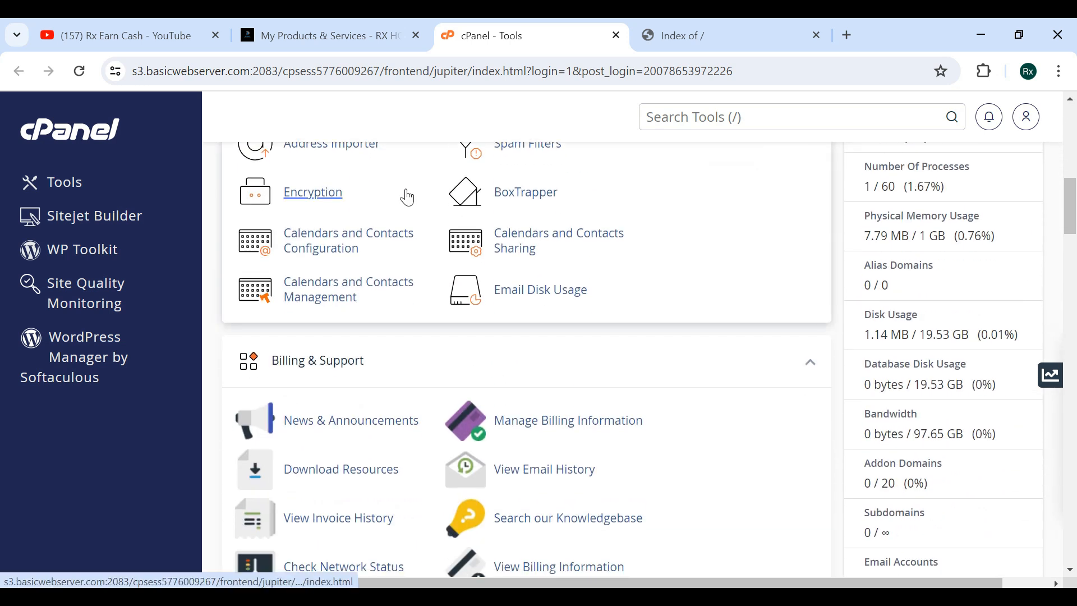
scroll(408, 198, up, 4)
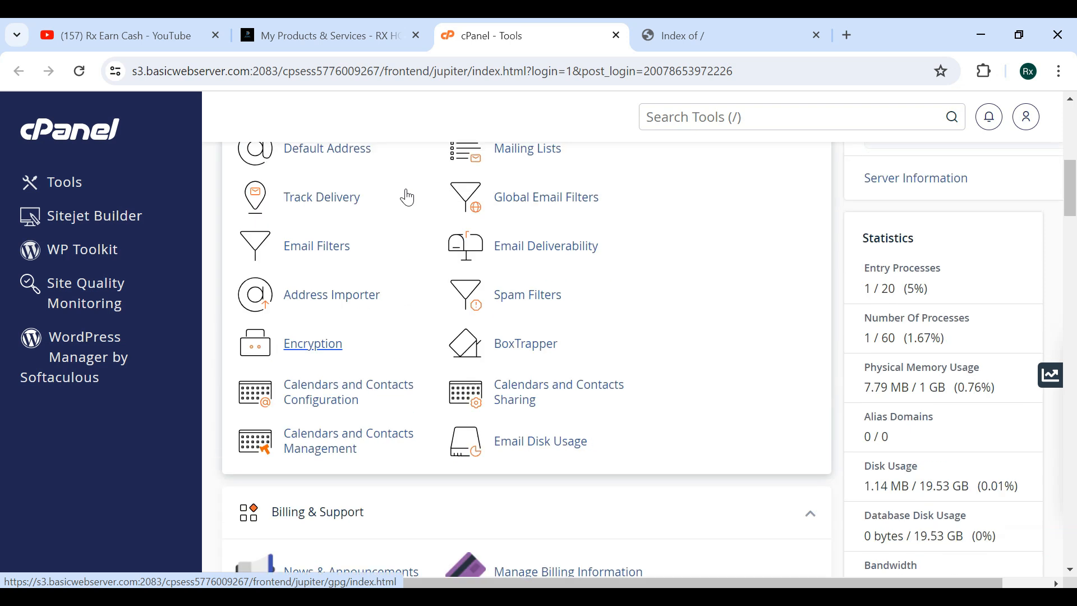
scroll(408, 197, down, 8)
scroll(367, 387, down, 4)
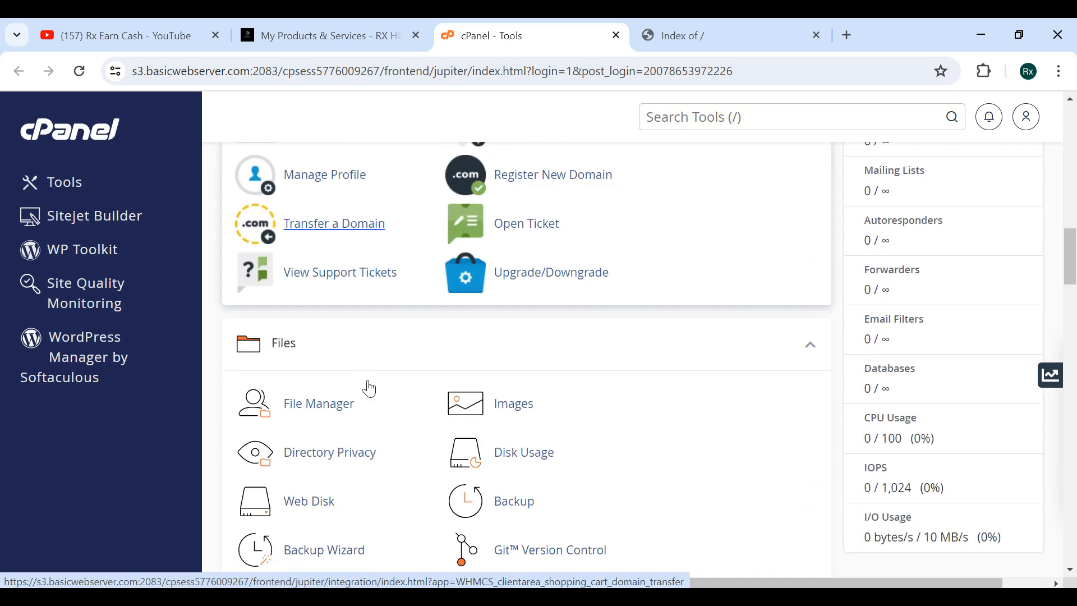
right_click(337, 387)
click(446, 161)
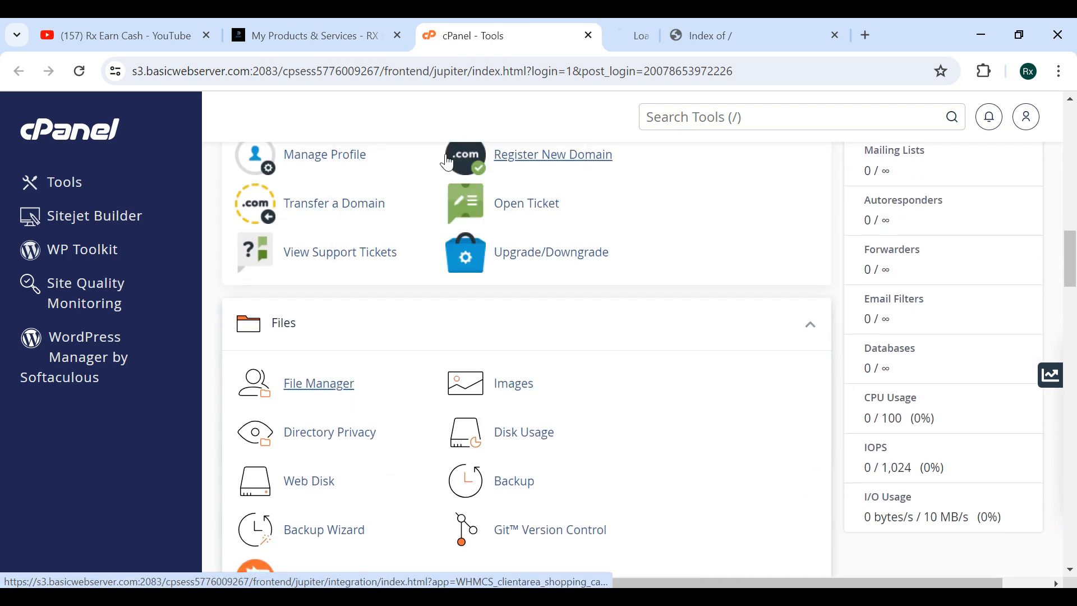
click(629, 25)
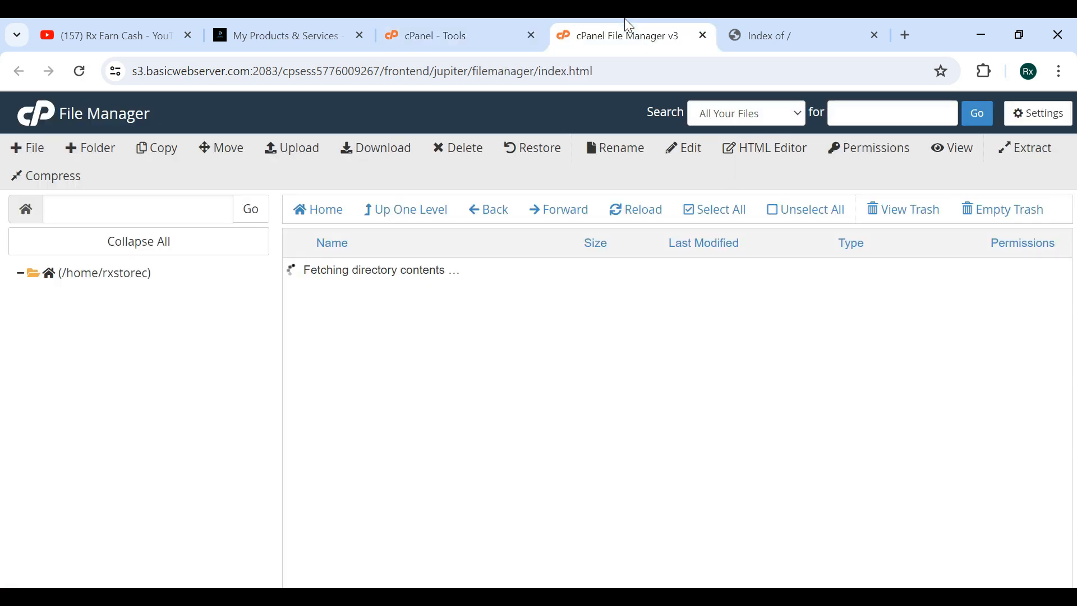
click(703, 35)
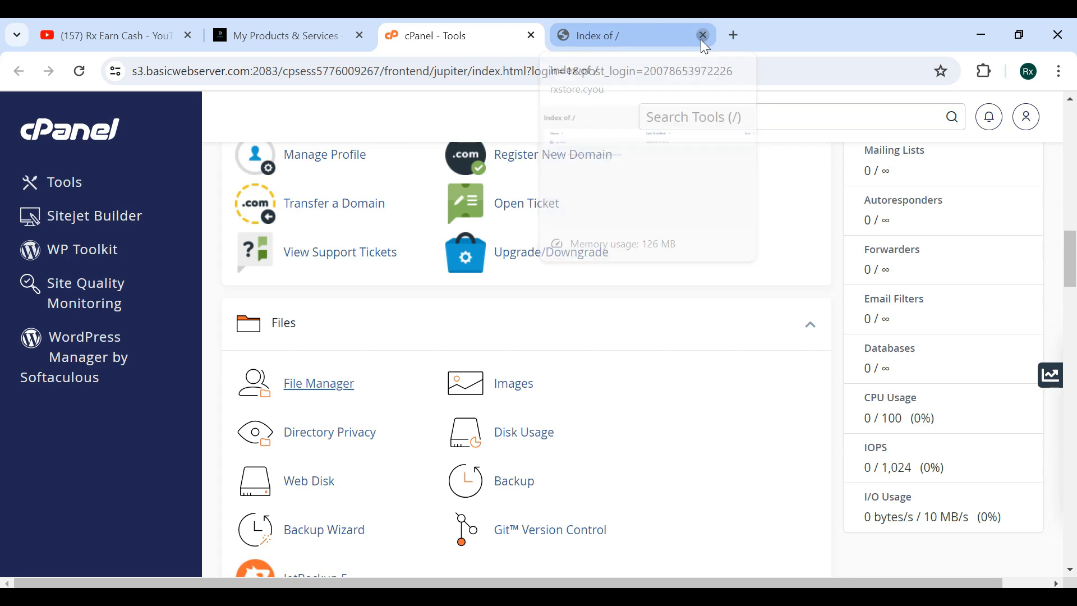
click(702, 35)
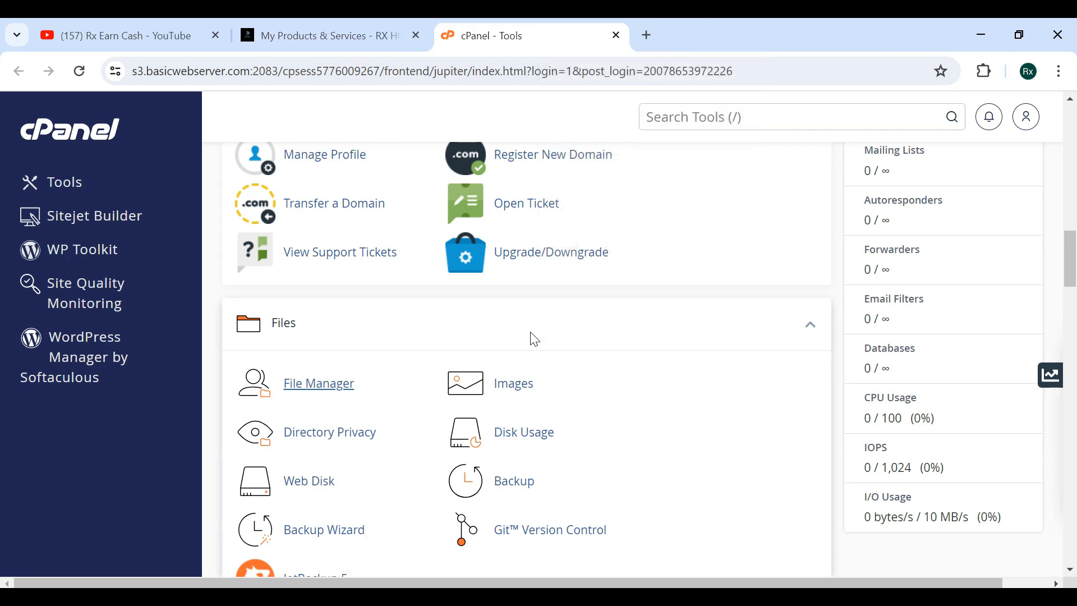
Open the WHMCS installer from the Softaculous Apps Installer section in a new tab.
scroll(533, 339, down, 5)
drag(272, 272, 229, 230)
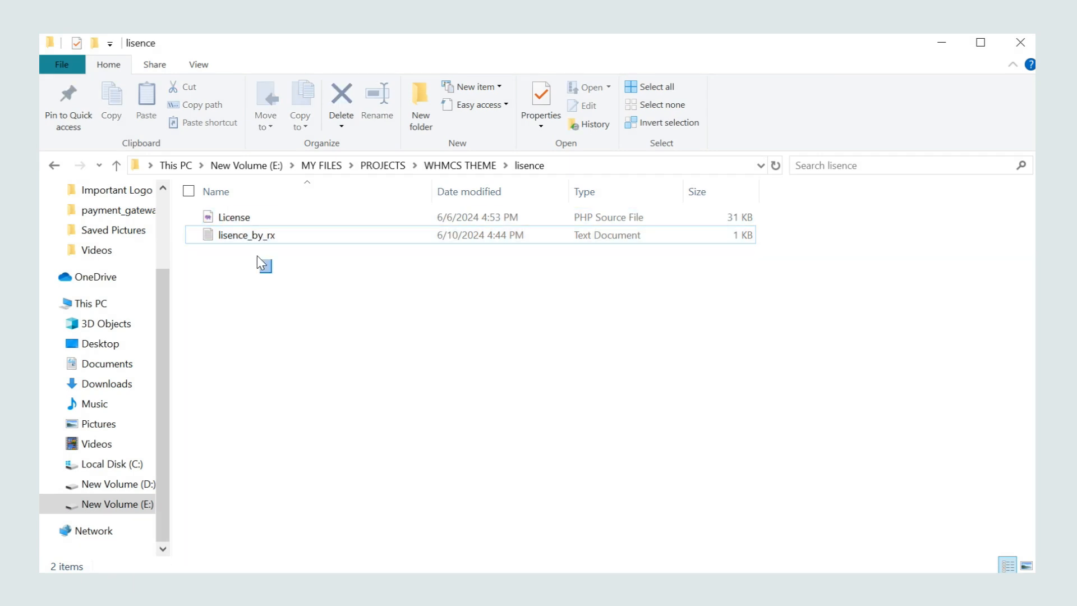
click(245, 284)
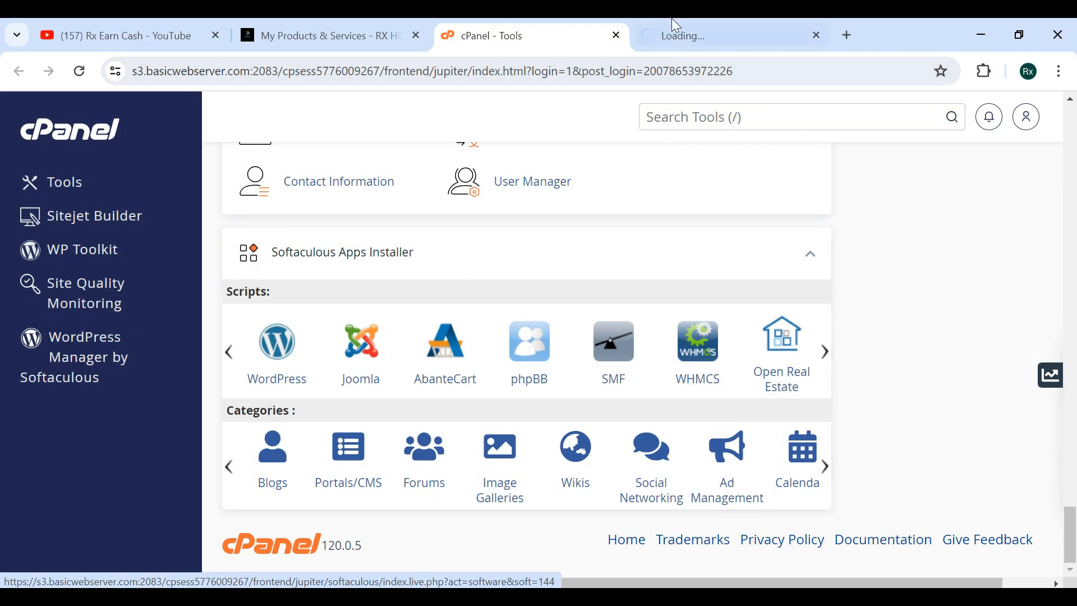
click(676, 21)
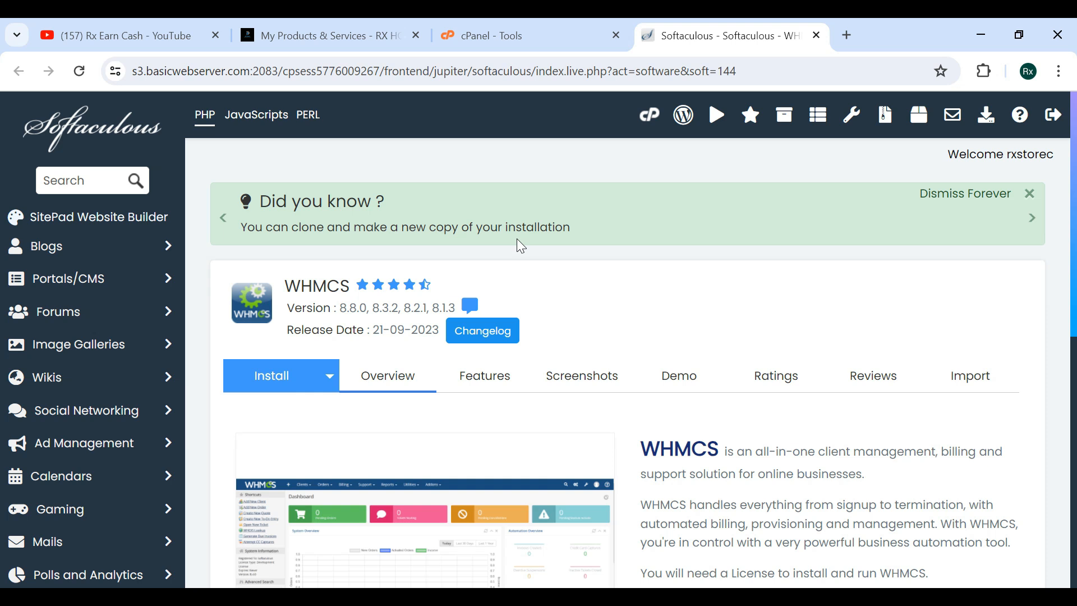
Start a Custom Install of WHMCS.
scroll(516, 238, down, 3)
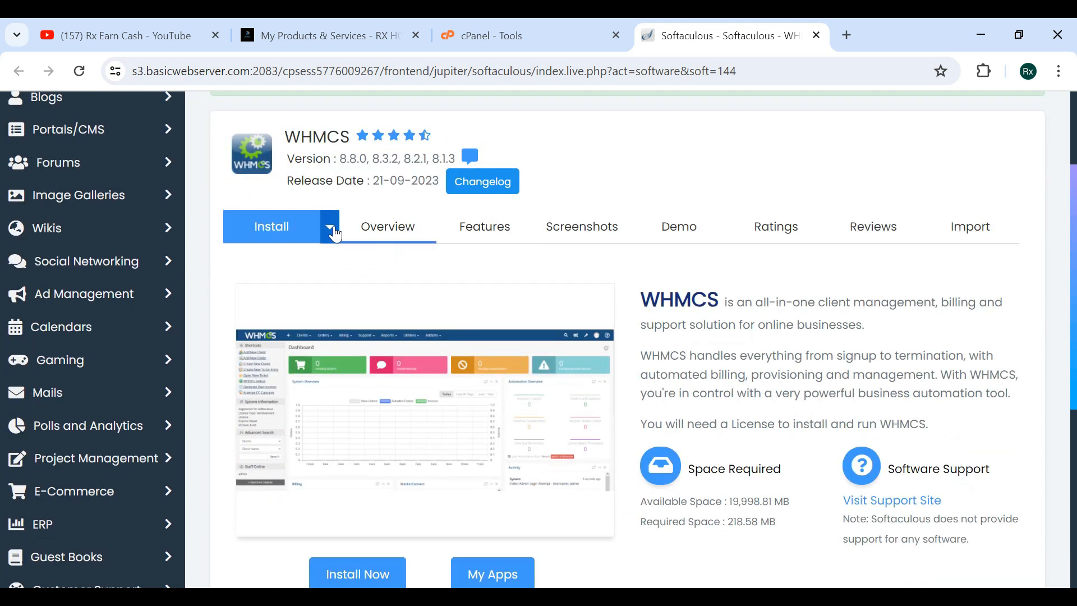
click(332, 230)
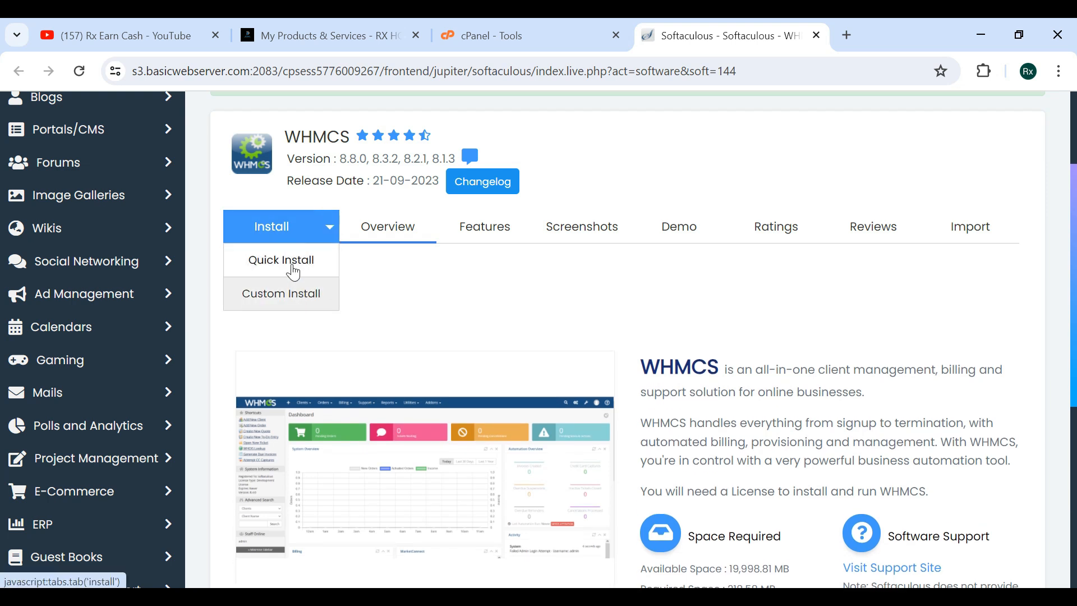
click(297, 294)
scroll(291, 287, down, 2)
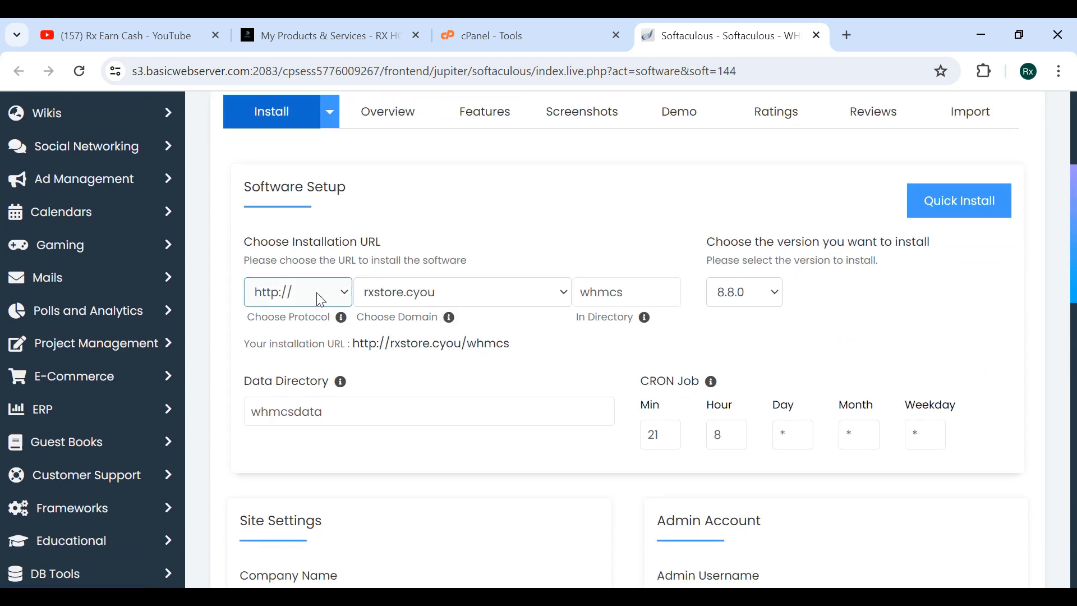
click(319, 292)
click(307, 349)
click(422, 296)
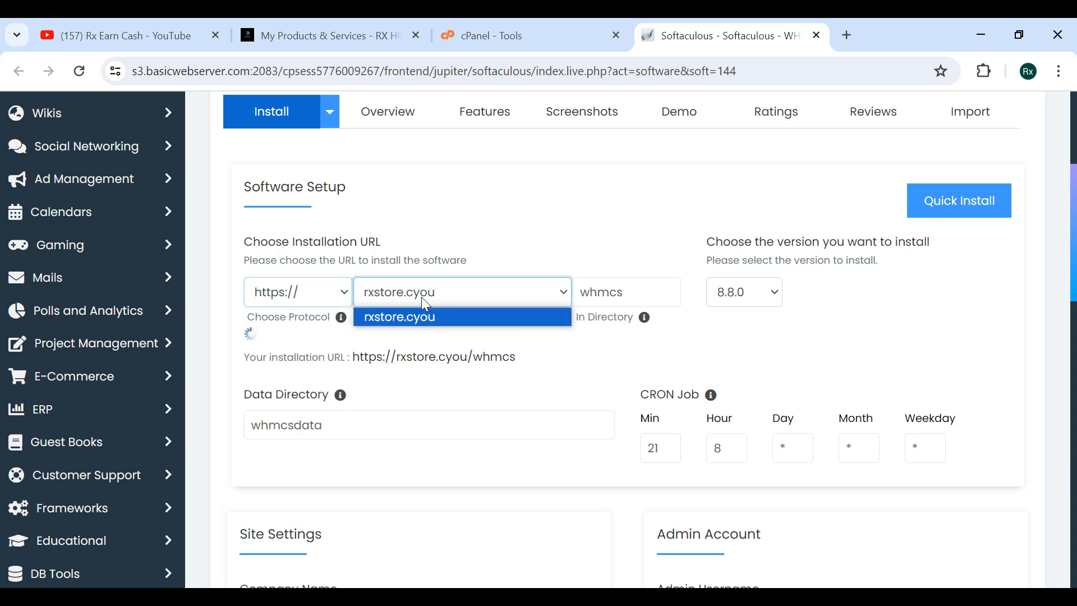
click(422, 318)
Select WHMCS version 8.8.0 for installation in the whmcs directory.
double_click(633, 299)
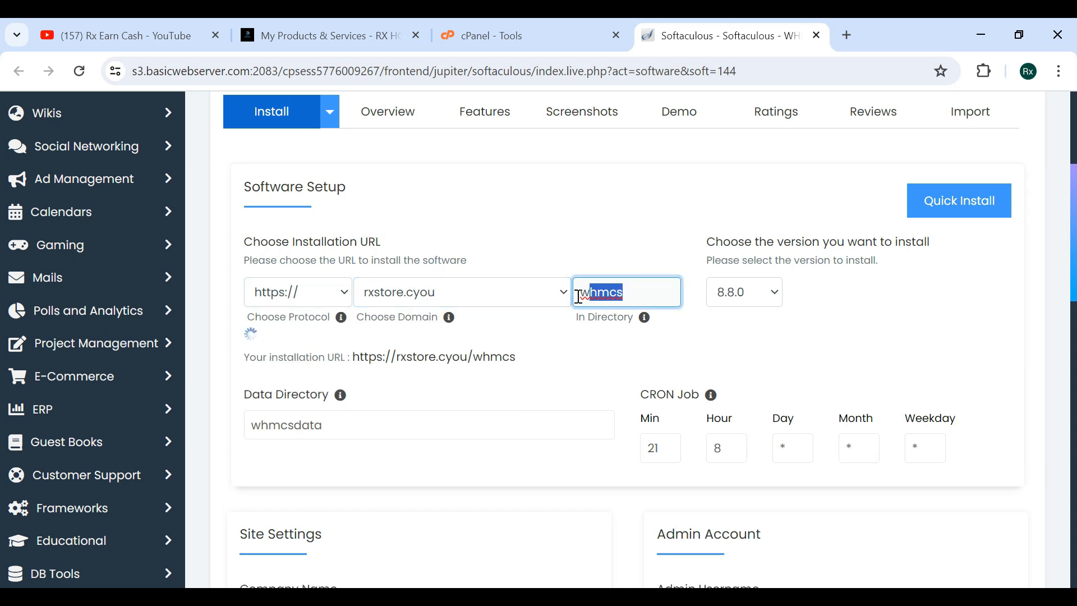
click(632, 234)
scroll(632, 233, down, 1)
click(746, 234)
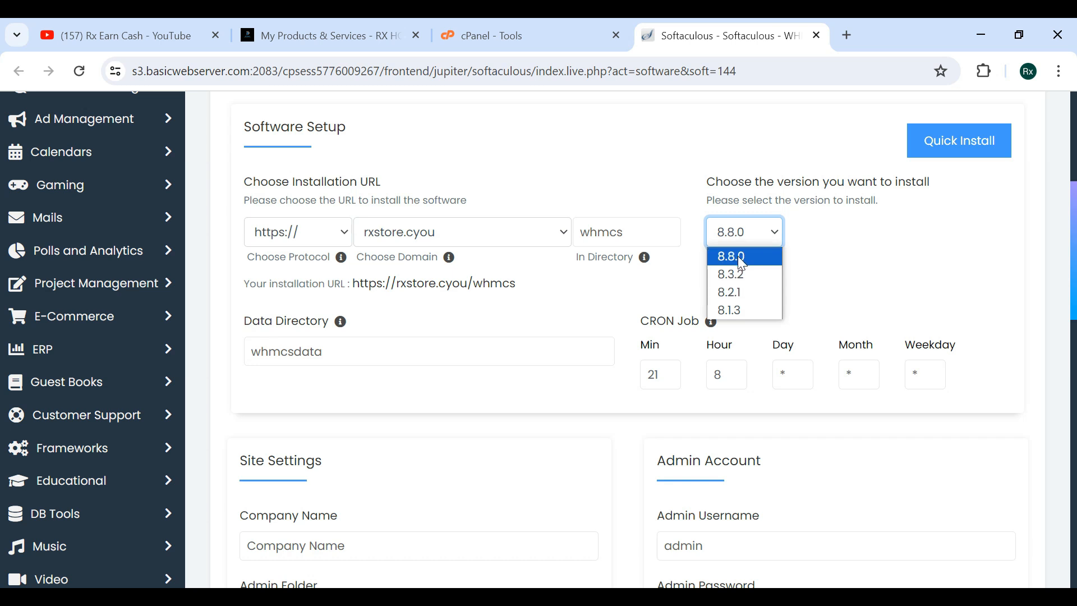
click(738, 256)
Review the data directory and CRON job settings of the installation.
scroll(806, 281, down, 1)
click(303, 282)
drag(339, 277, 419, 250)
click(236, 260)
scroll(236, 262, down, 1)
click(466, 313)
scroll(470, 314, down, 1)
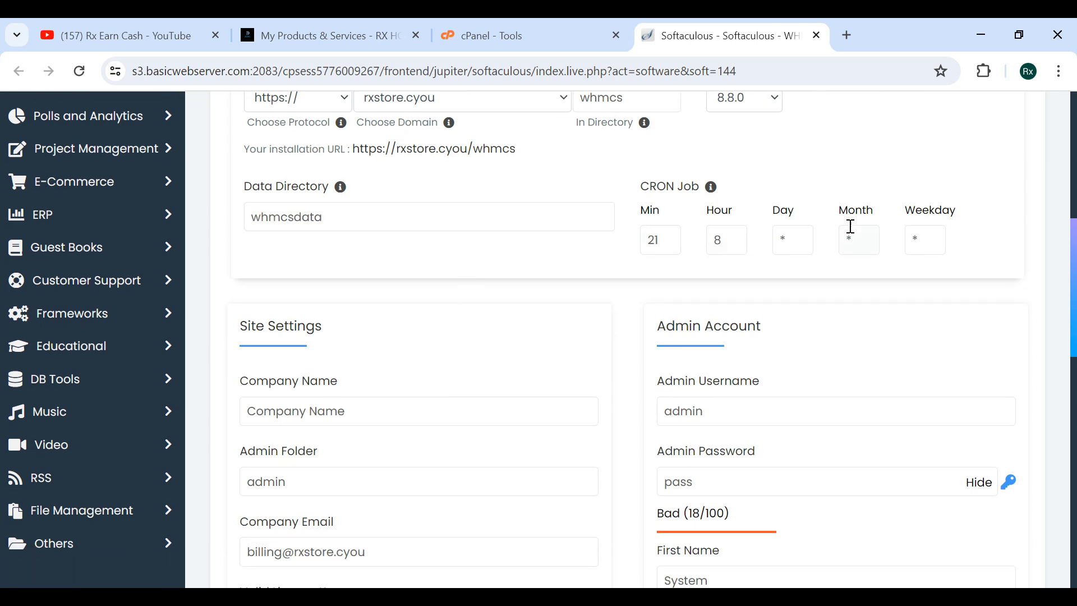
scroll(714, 350, down, 2)
Enter RX HOSTS TEST as the company name in the site settings.
click(240, 307)
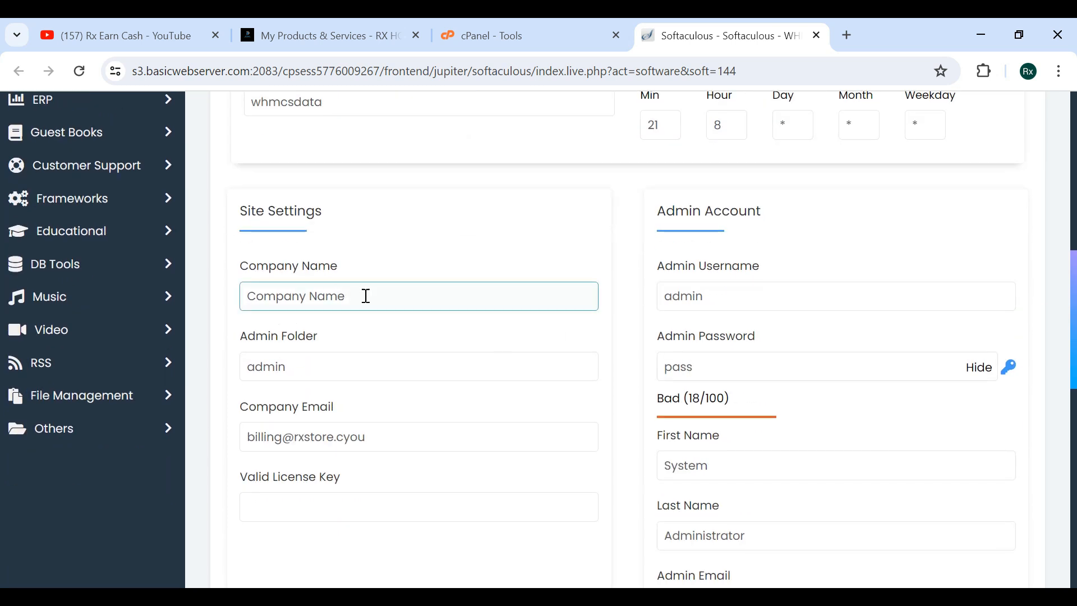
drag(365, 295, 223, 292)
text(RX HOSTS TEST)
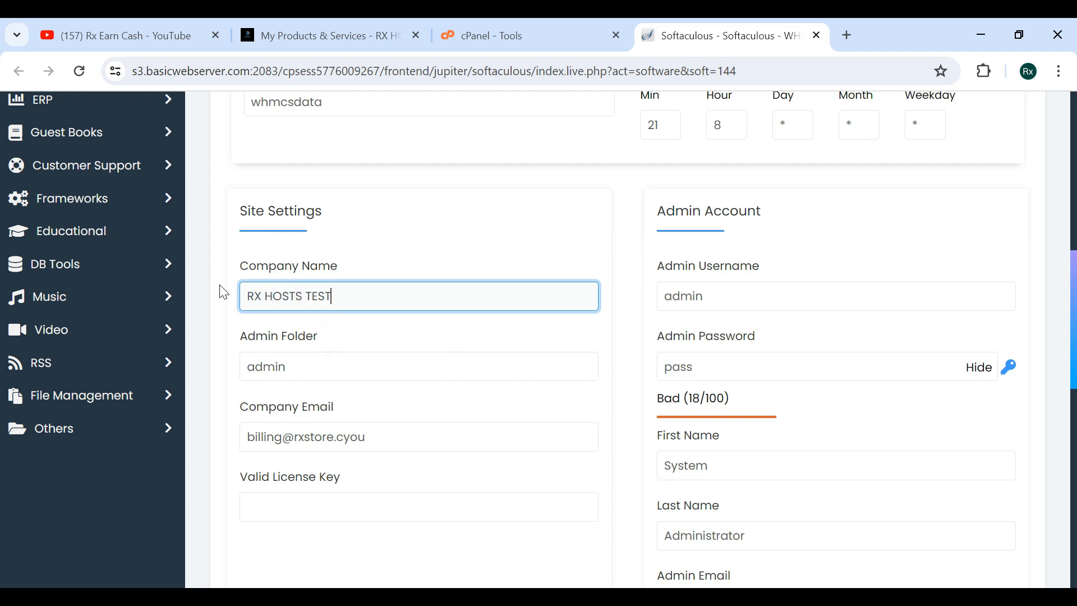
Review the admin folder, company email and licence key fields in the site settings.
scroll(261, 308, down, 1)
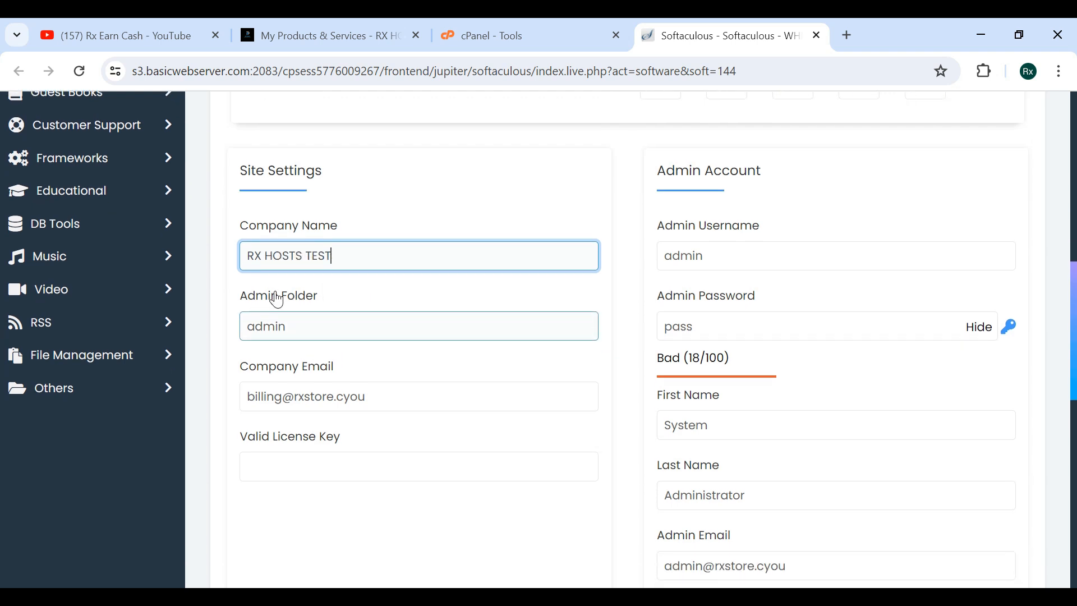
click(237, 302)
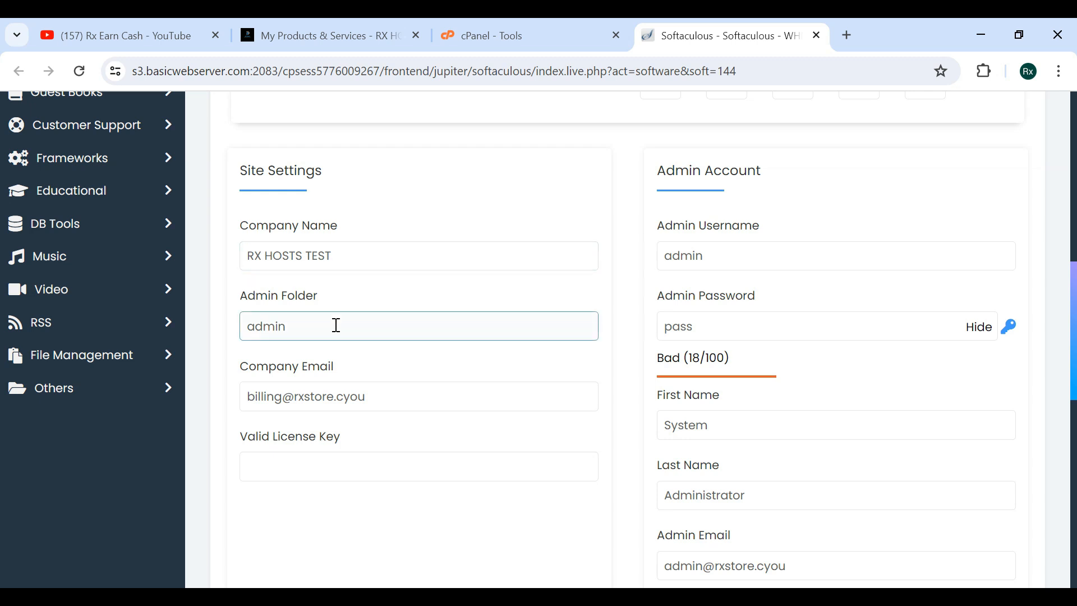
scroll(380, 322, down, 2)
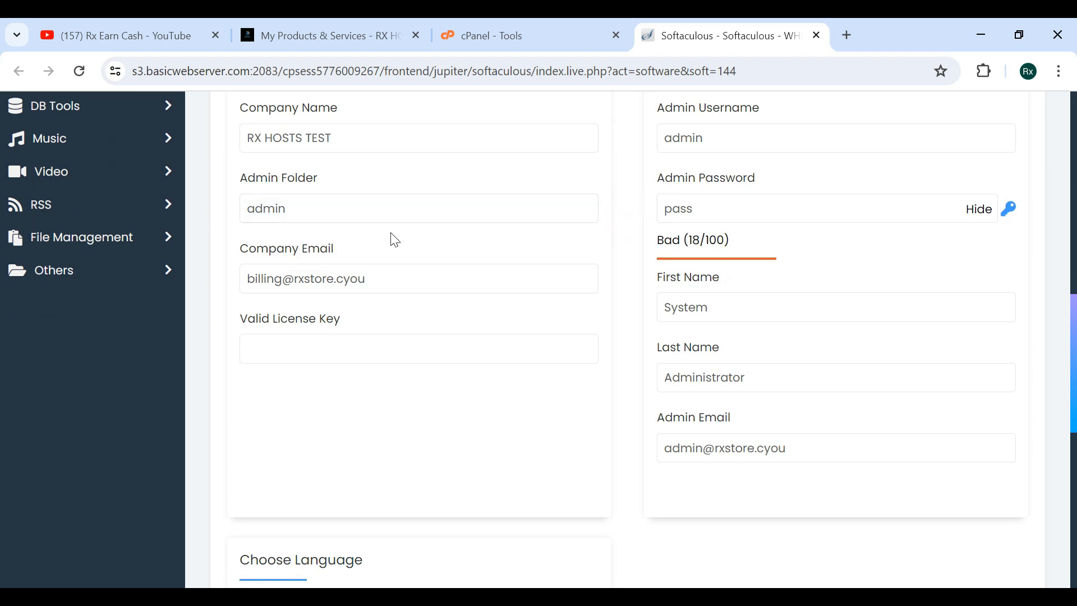
click(281, 340)
click(271, 410)
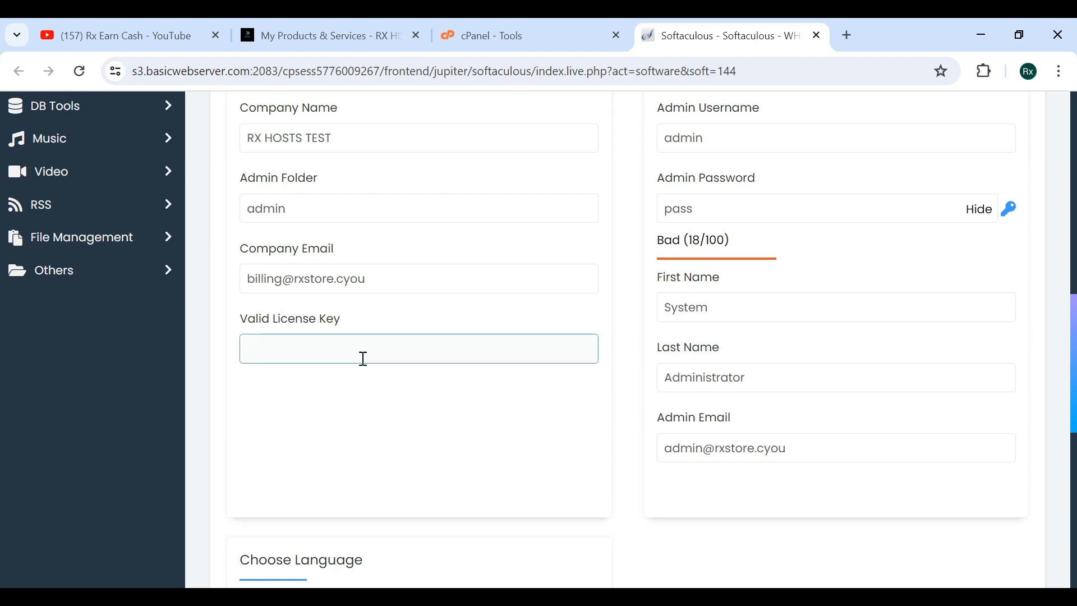
scroll(633, 378, up, 2)
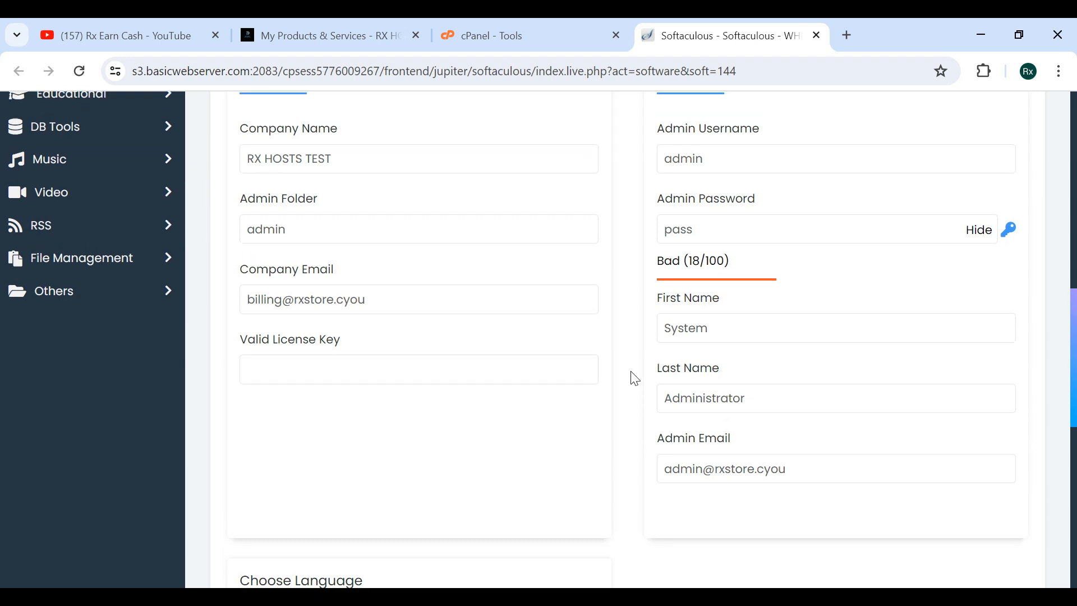
Replace the admin account password with a randomly generated strong password.
drag(755, 226, 645, 233)
drag(653, 177, 726, 241)
drag(725, 286, 658, 312)
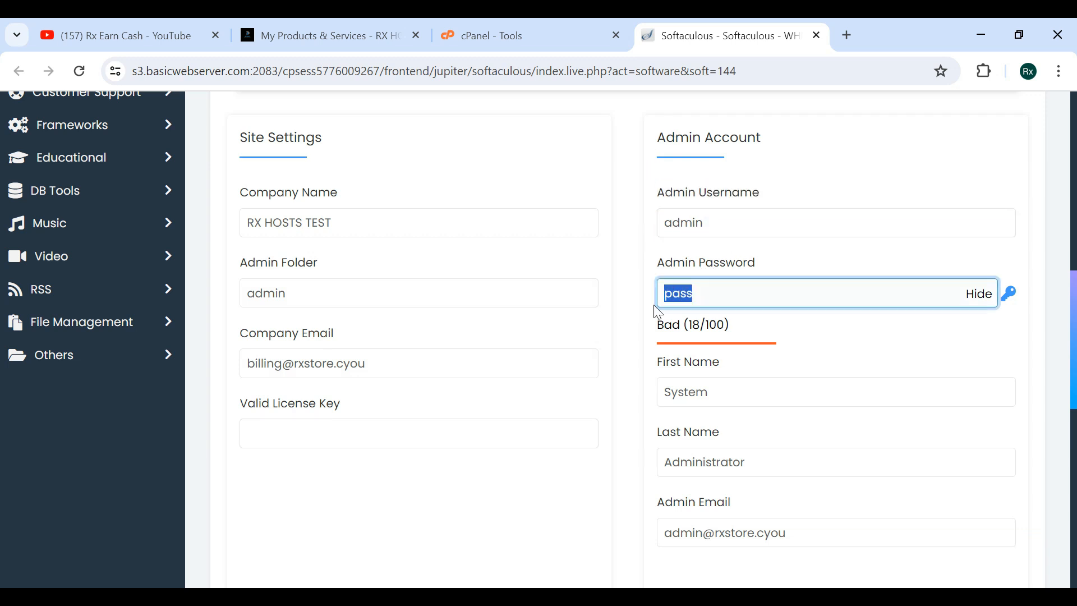
text(admin)
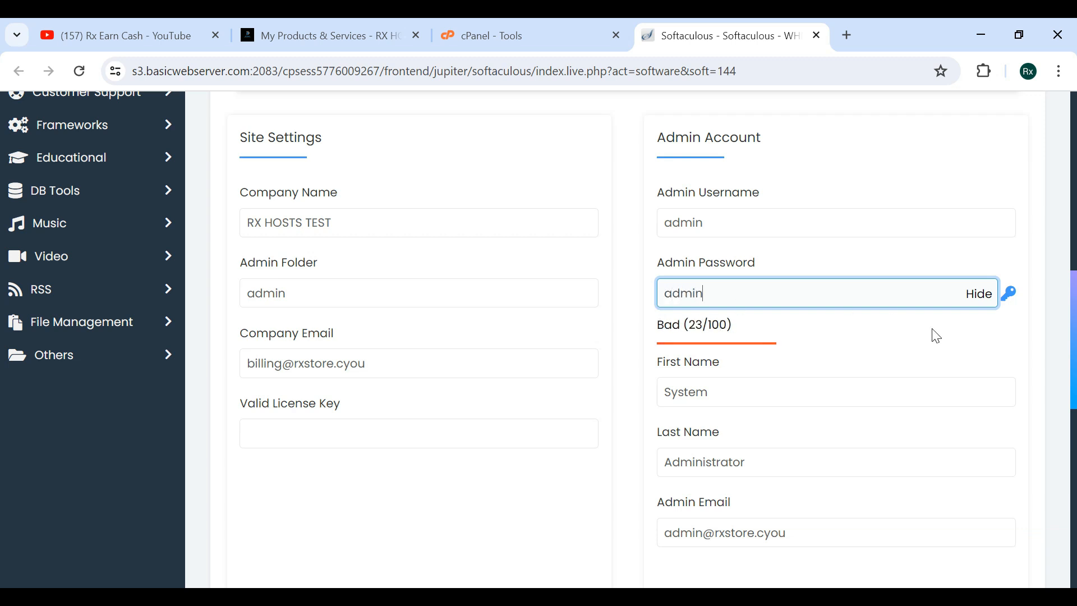
click(1010, 306)
triple_click(782, 288)
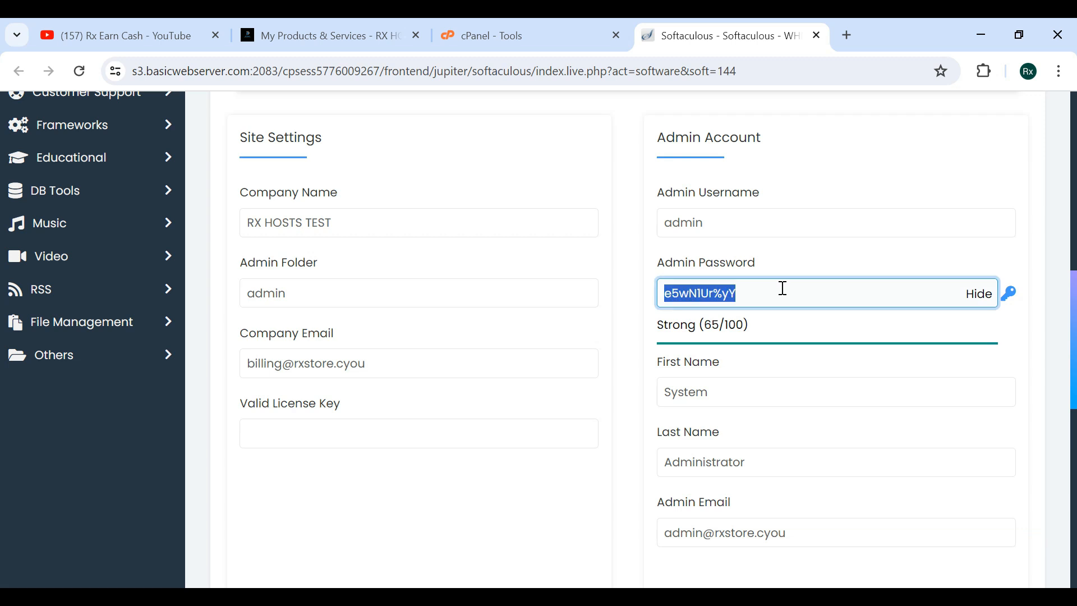
click(769, 258)
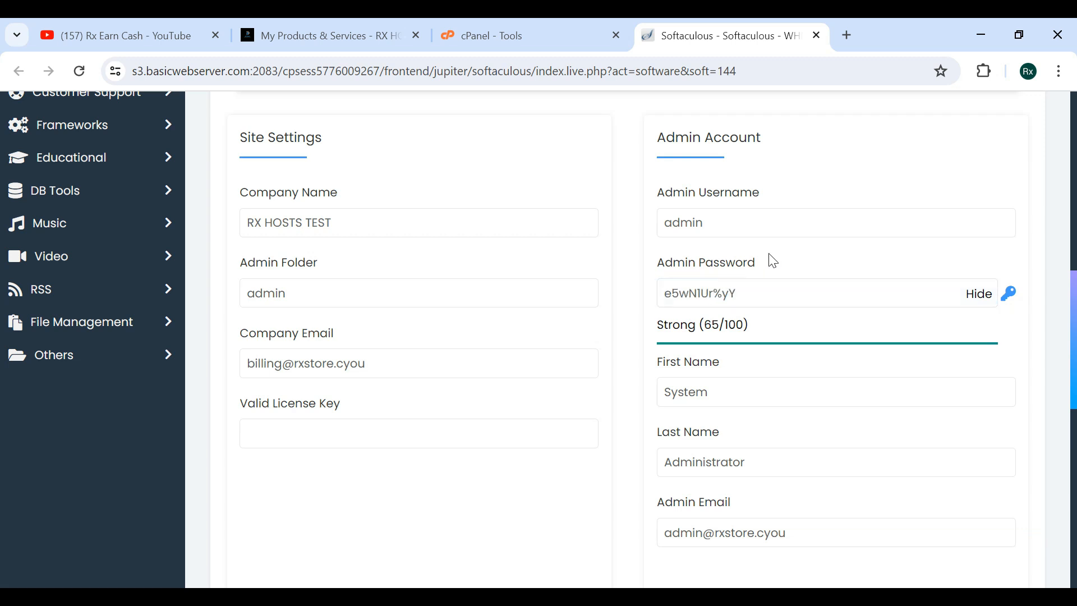
Review the remaining admin account and language settings before the Install button.
scroll(769, 258, down, 3)
click(242, 201)
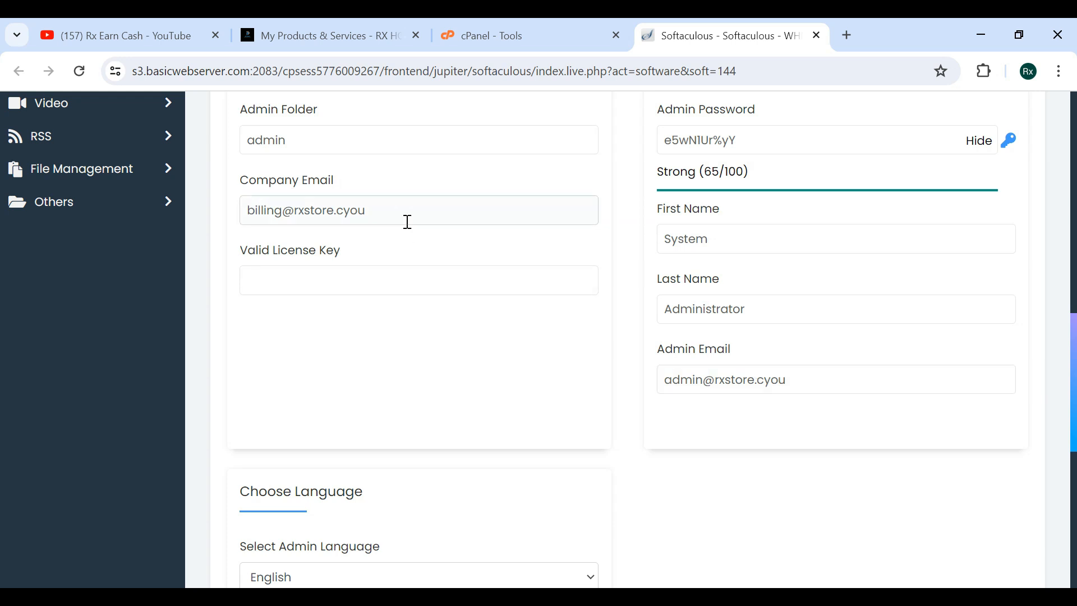
scroll(531, 402, down, 5)
scroll(533, 404, up, 15)
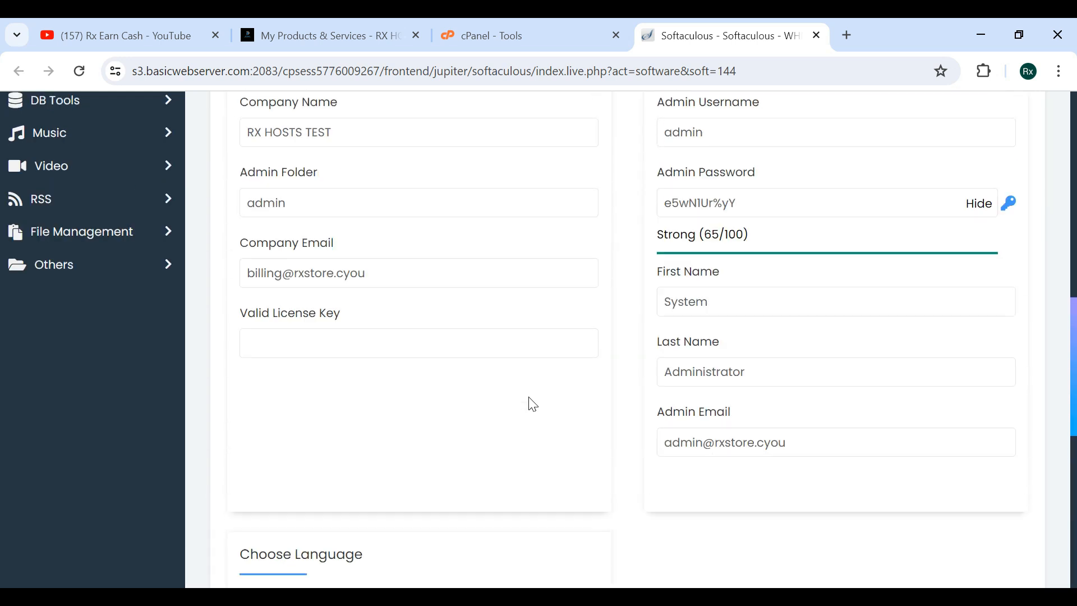
scroll(533, 404, down, 9)
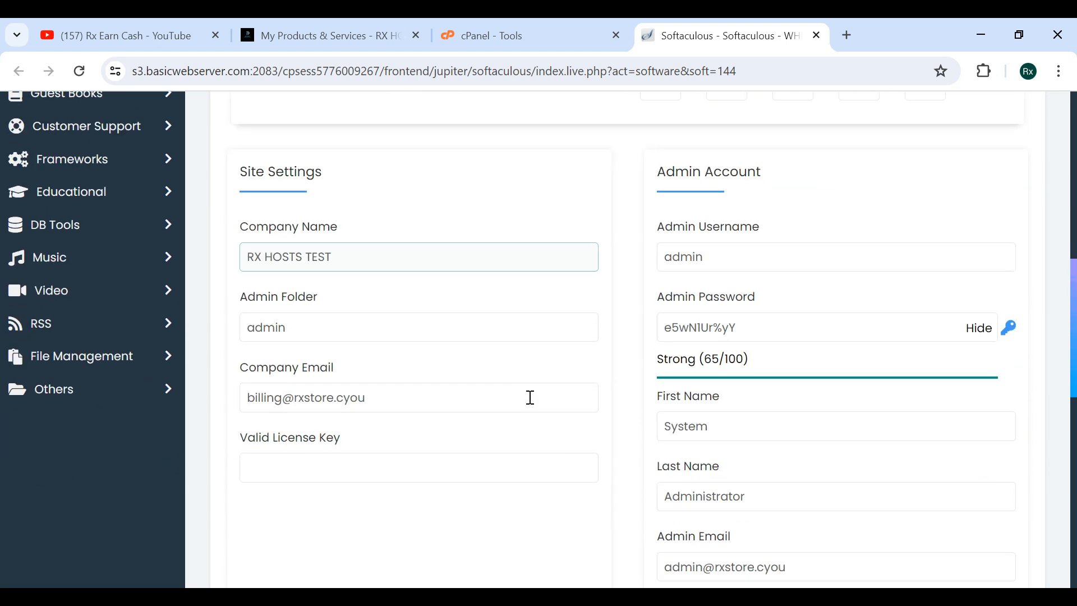
click(377, 364)
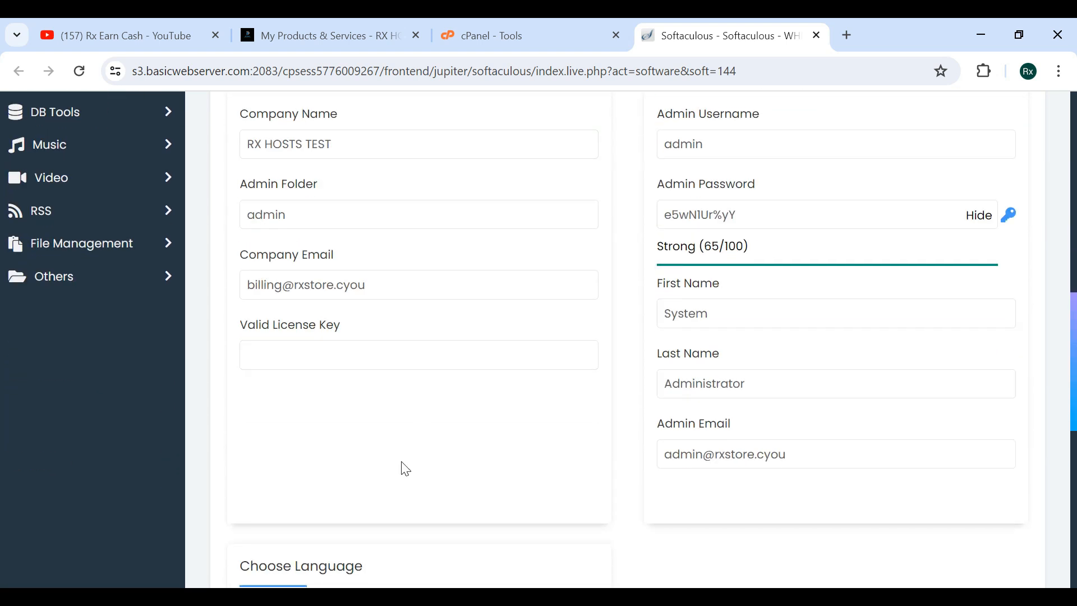
scroll(406, 468, down, 7)
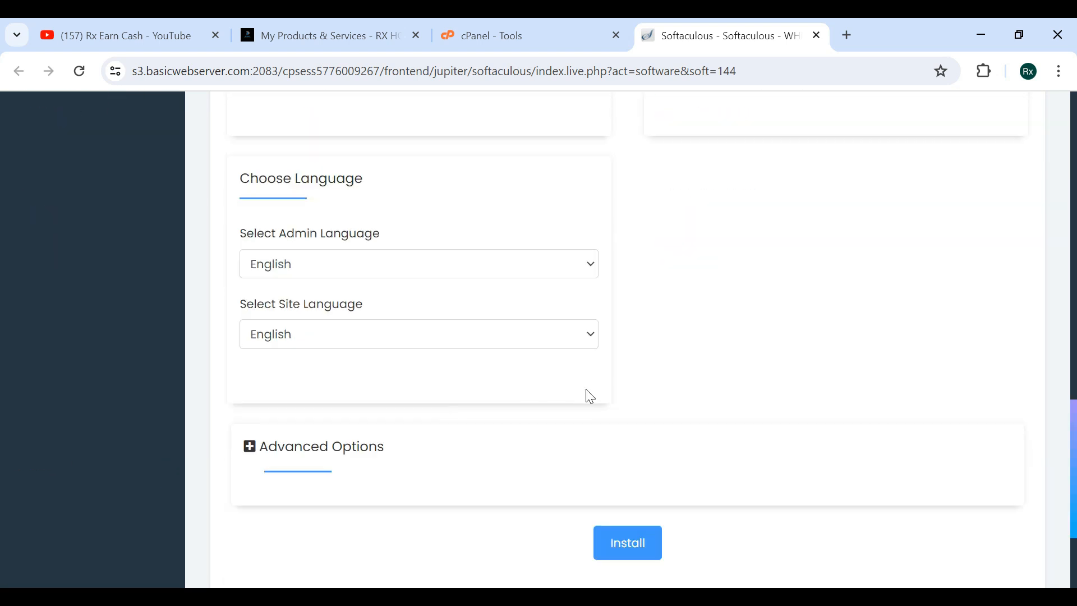
scroll(590, 397, down, 2)
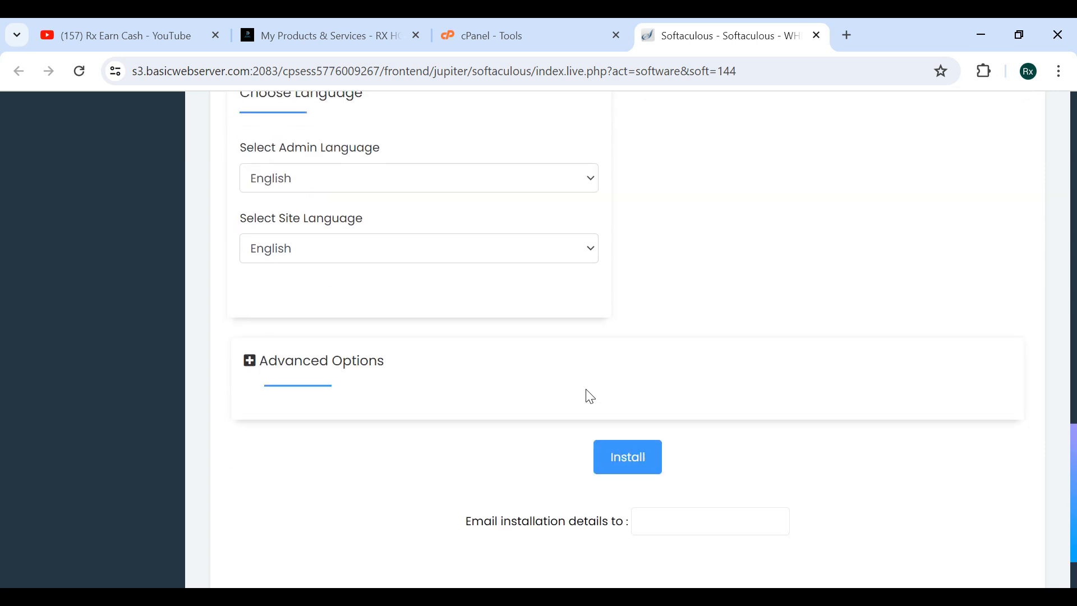
Run the WHMCS installation with the configured settings.
click(630, 464)
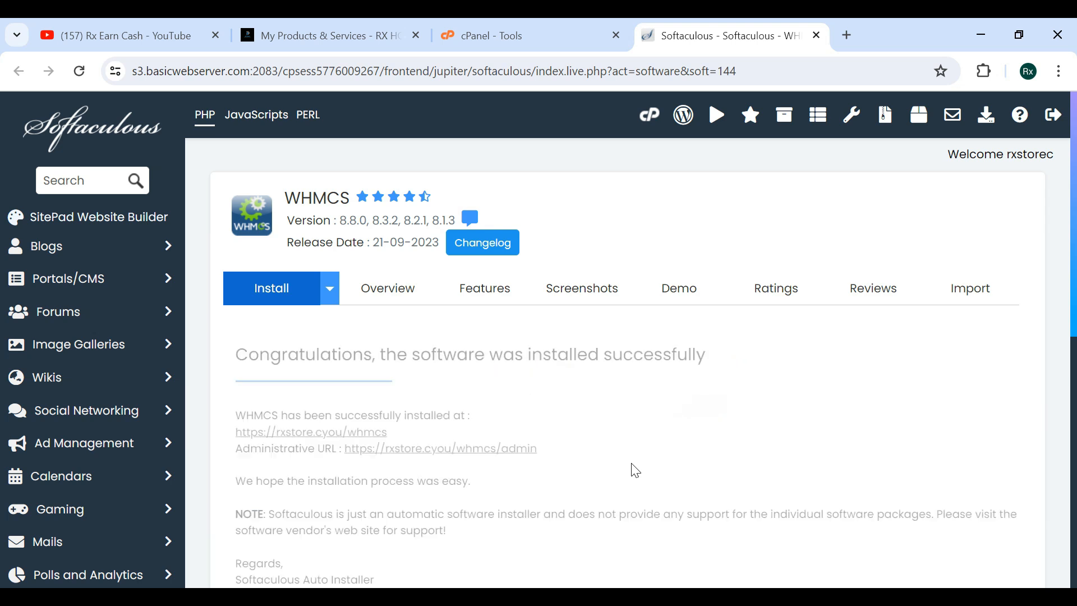
scroll(635, 470, down, 1)
Open File Manager from cPanel in a new tab and browse into the public_html/whmcs folder.
click(606, 34)
scroll(342, 386, down, 15)
scroll(343, 387, up, 20)
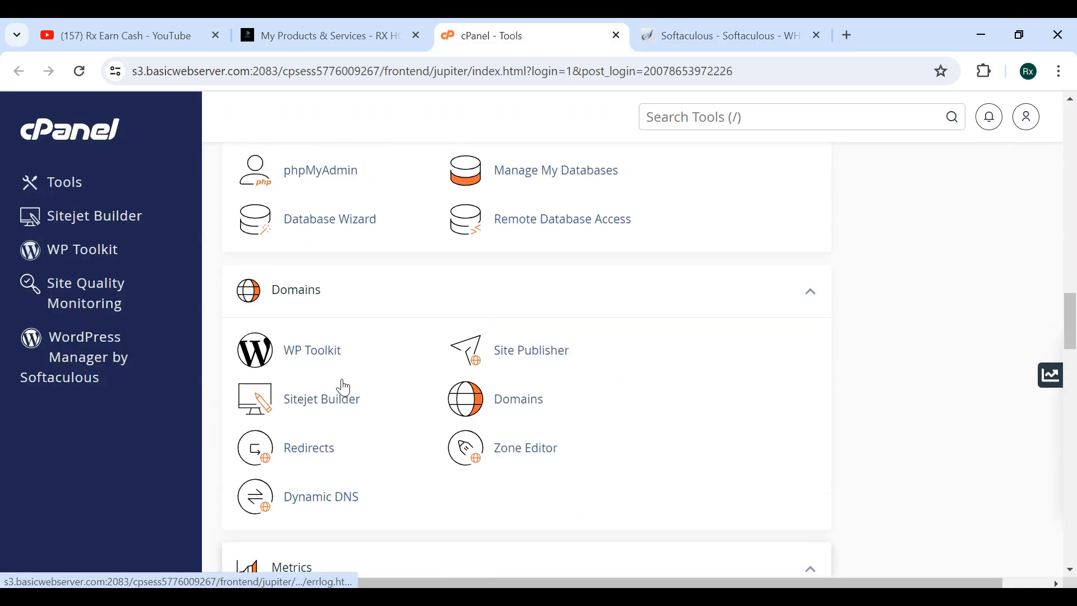
right_click(344, 386)
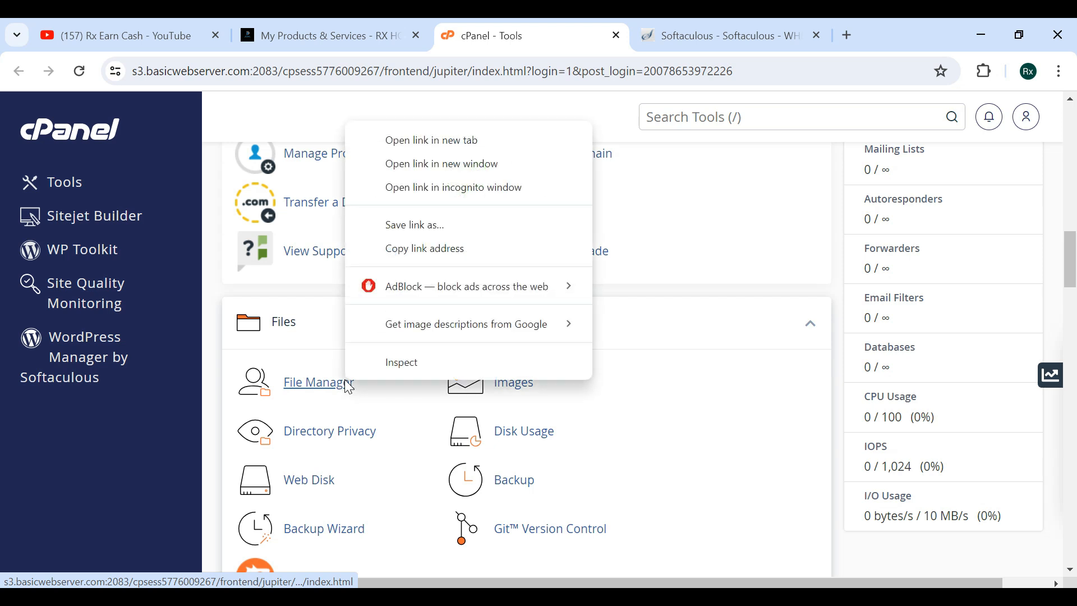
click(442, 144)
drag(769, 25, 668, 25)
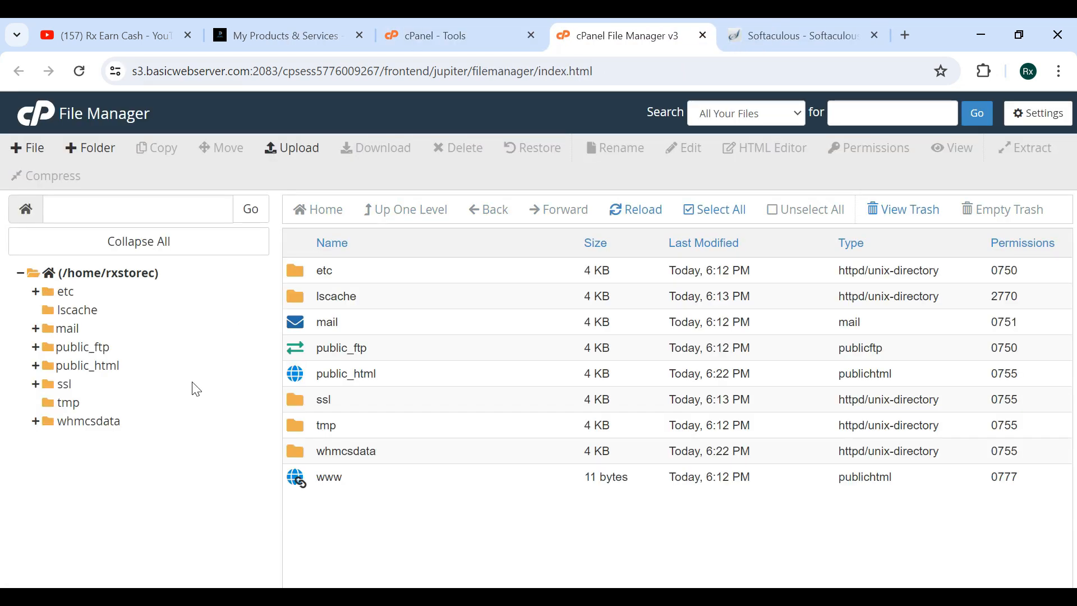
click(114, 368)
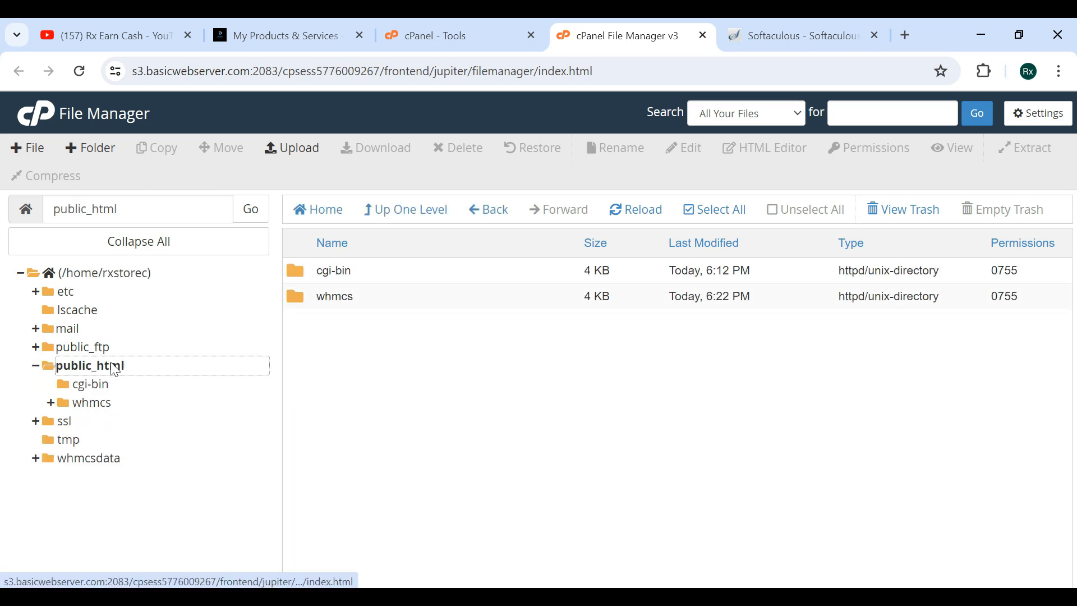
click(81, 403)
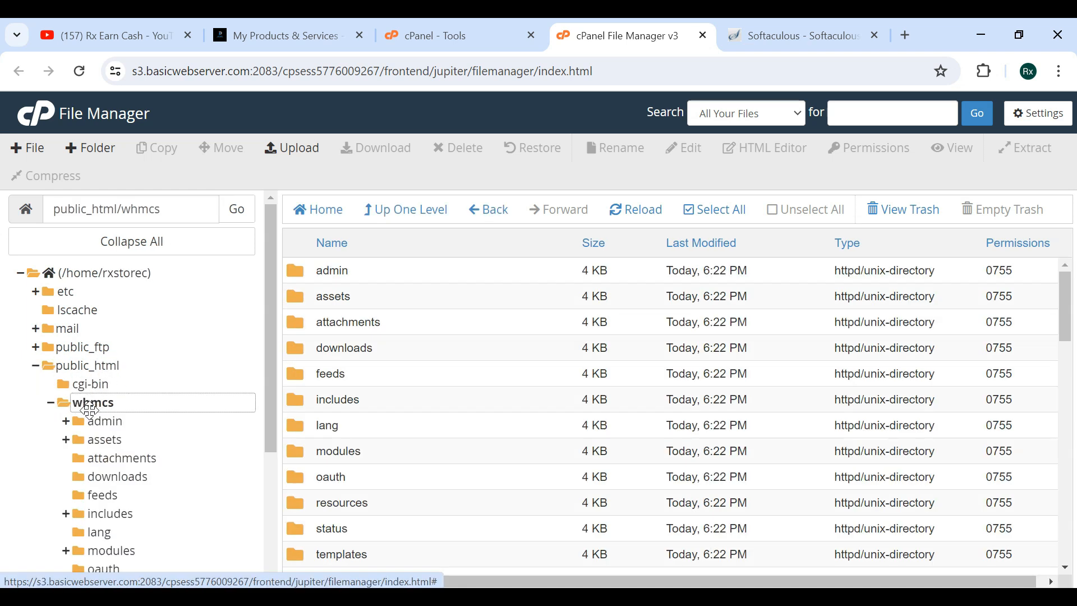
scroll(381, 367, down, 3)
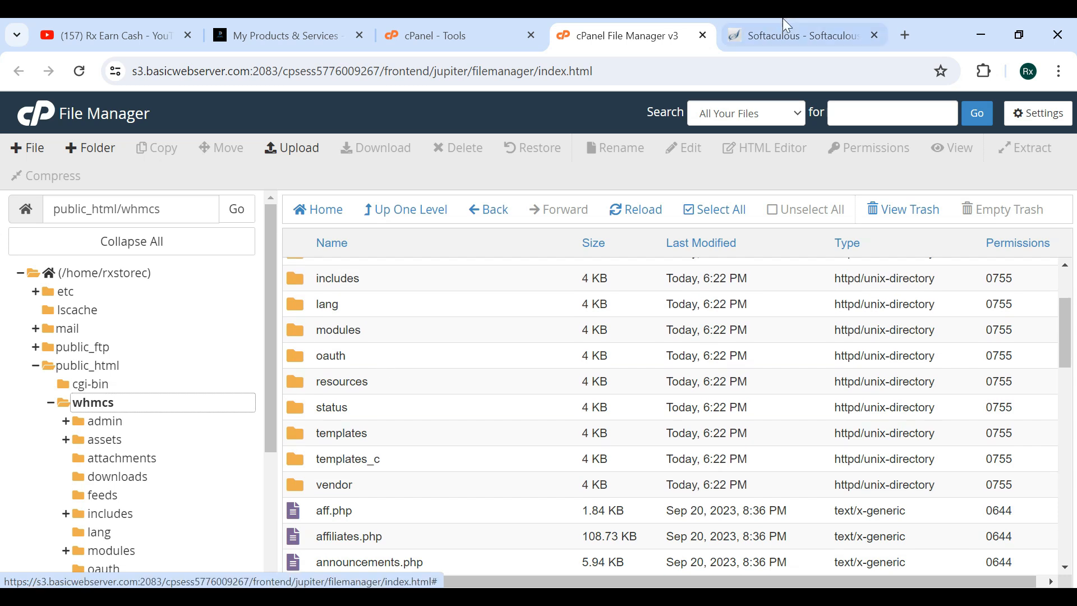
Open the WHMCS administrative URL from the installation confirmation page.
click(785, 31)
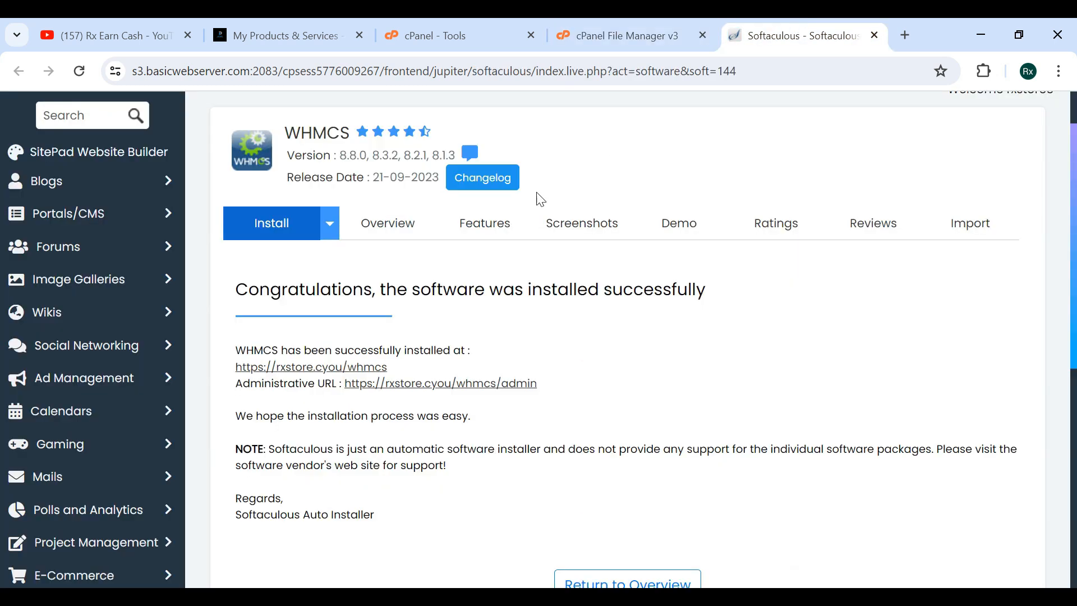
click(413, 386)
click(732, 39)
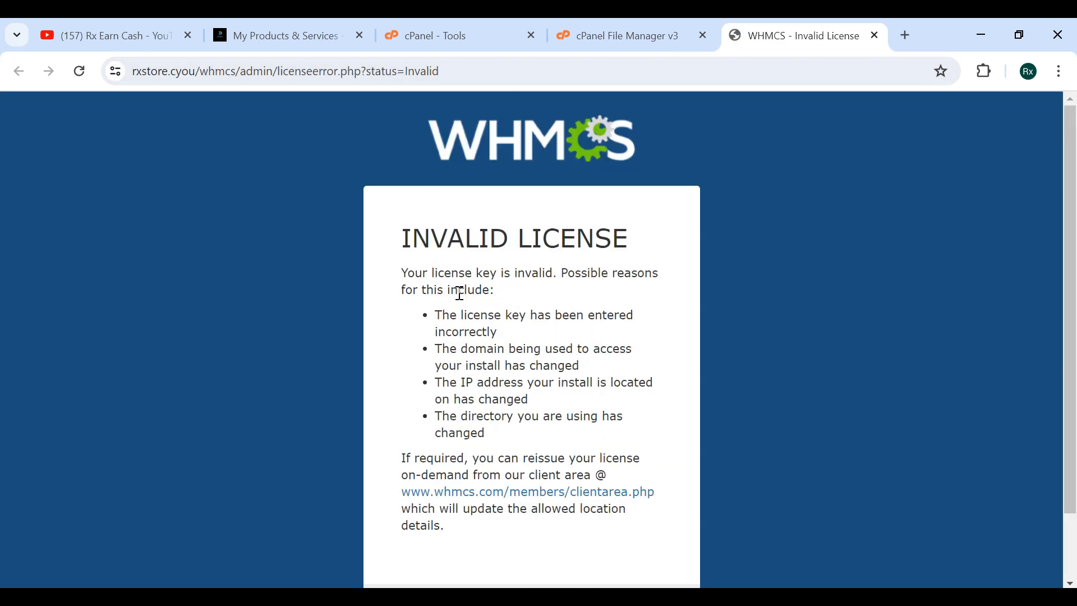
scroll(475, 295, down, 2)
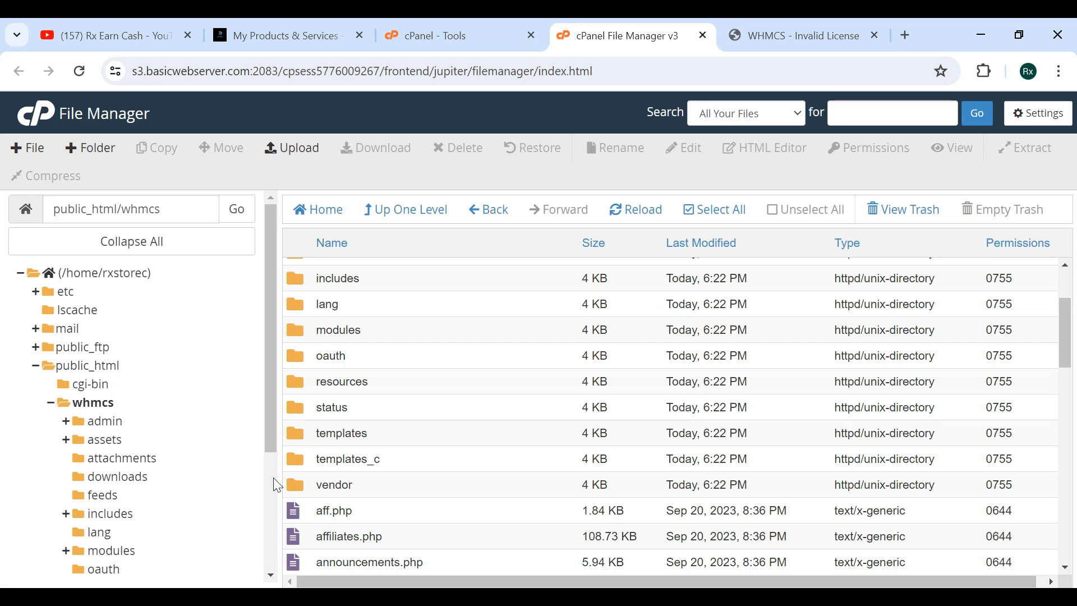
Move License.php in whmcs/vendor/whmcs/whmcs-foundation/lib to the trash.
scroll(362, 492, down, 1)
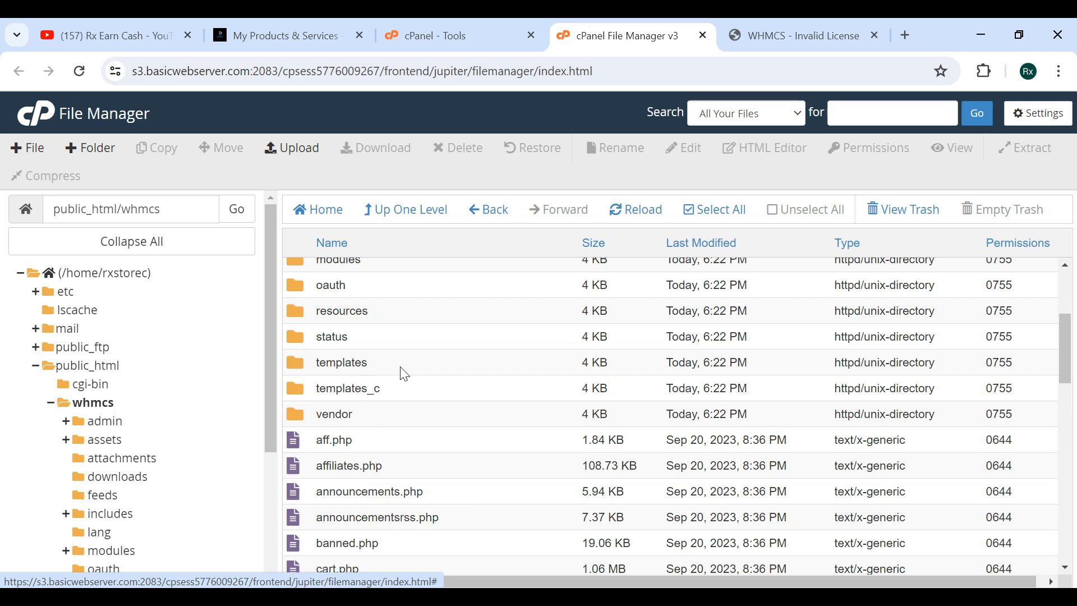
double_click(384, 413)
scroll(382, 292, down, 15)
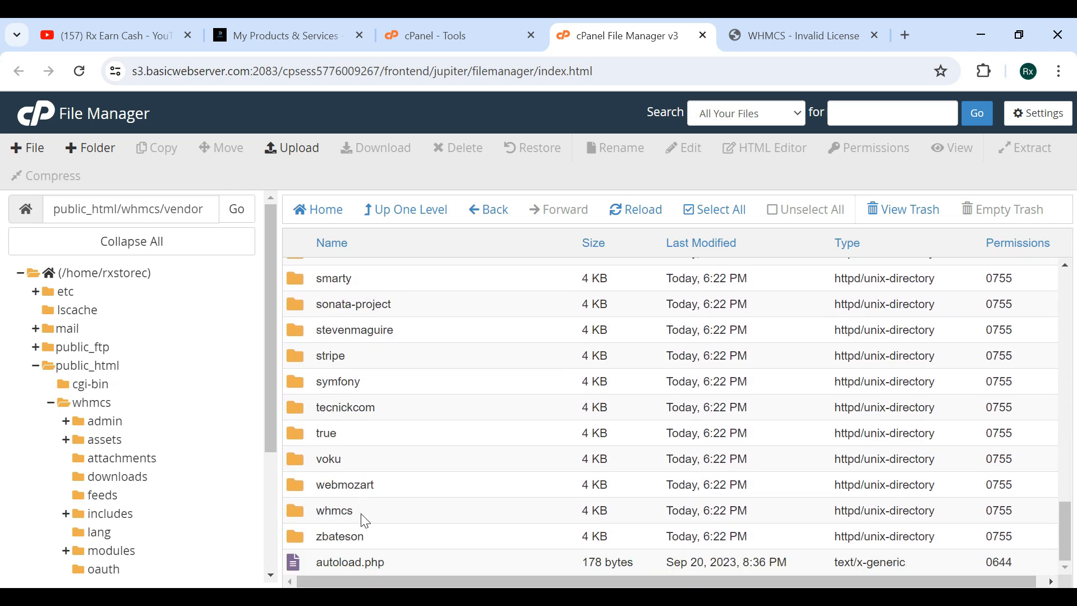
double_click(363, 511)
double_click(421, 283)
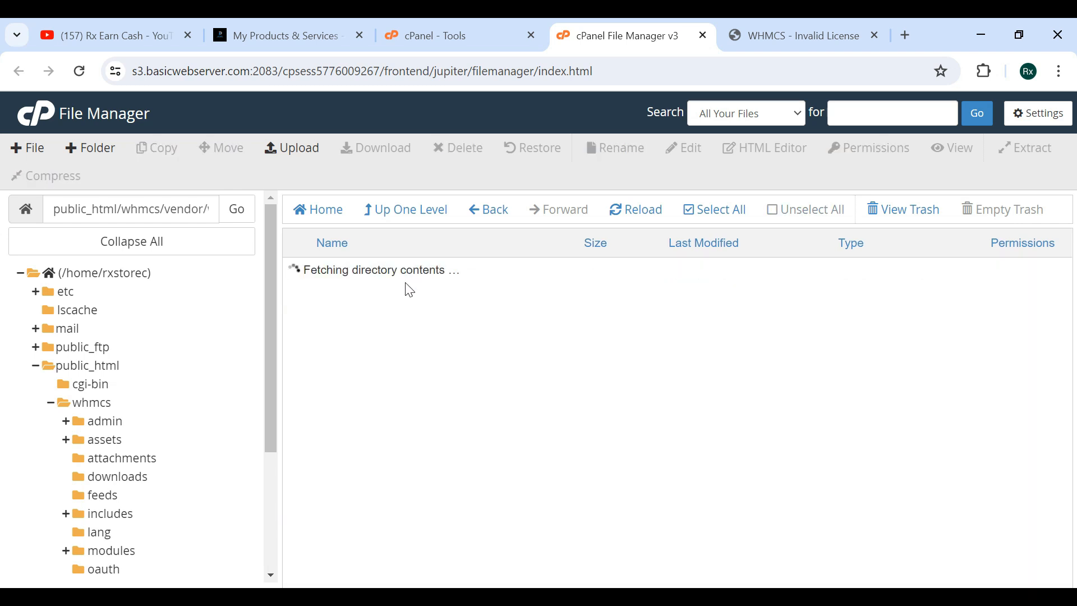
double_click(408, 282)
scroll(408, 399, down, 20)
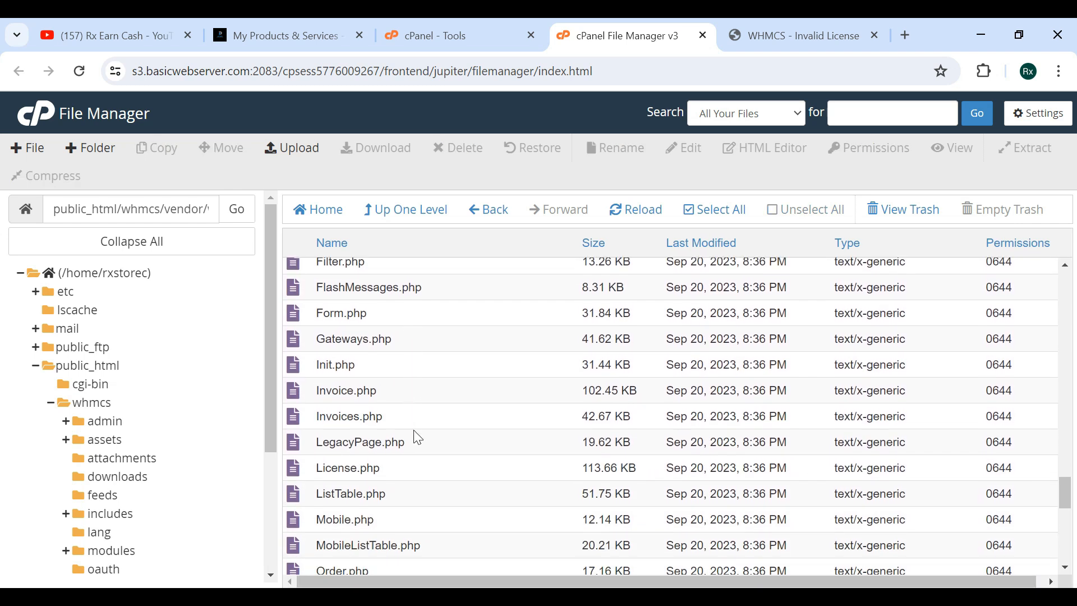
right_click(411, 469)
click(447, 539)
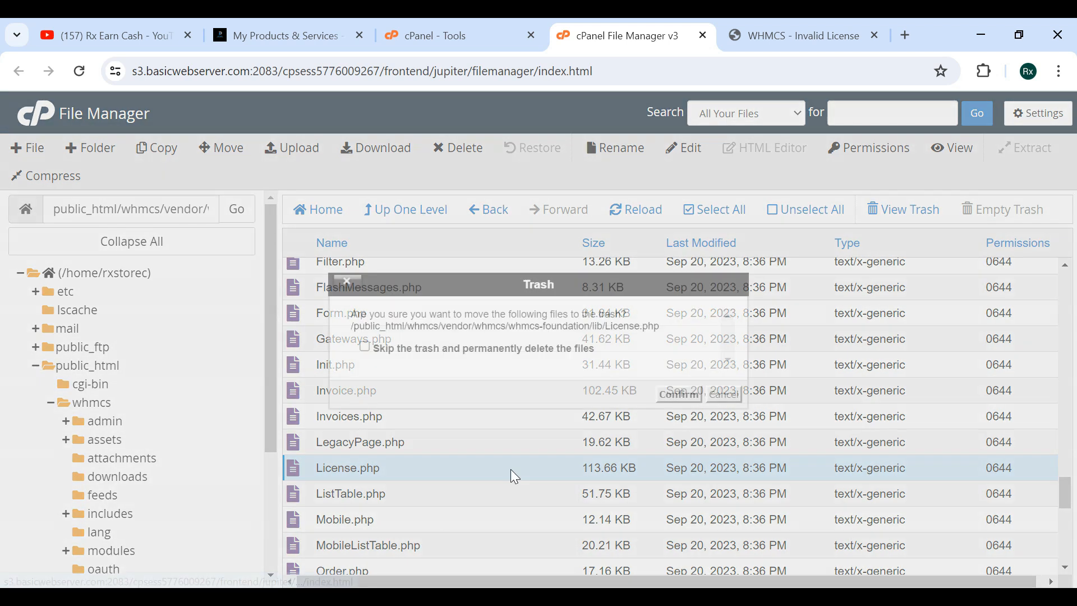
click(678, 394)
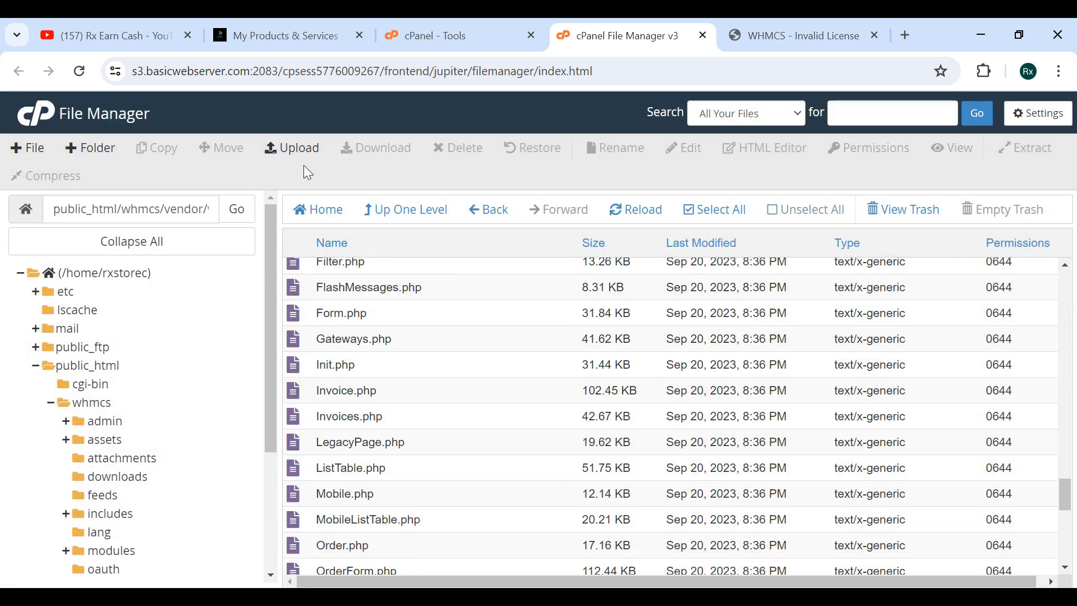
Upload a replacement License.php file into the whmcs-foundation/lib folder and return to the folder.
click(299, 151)
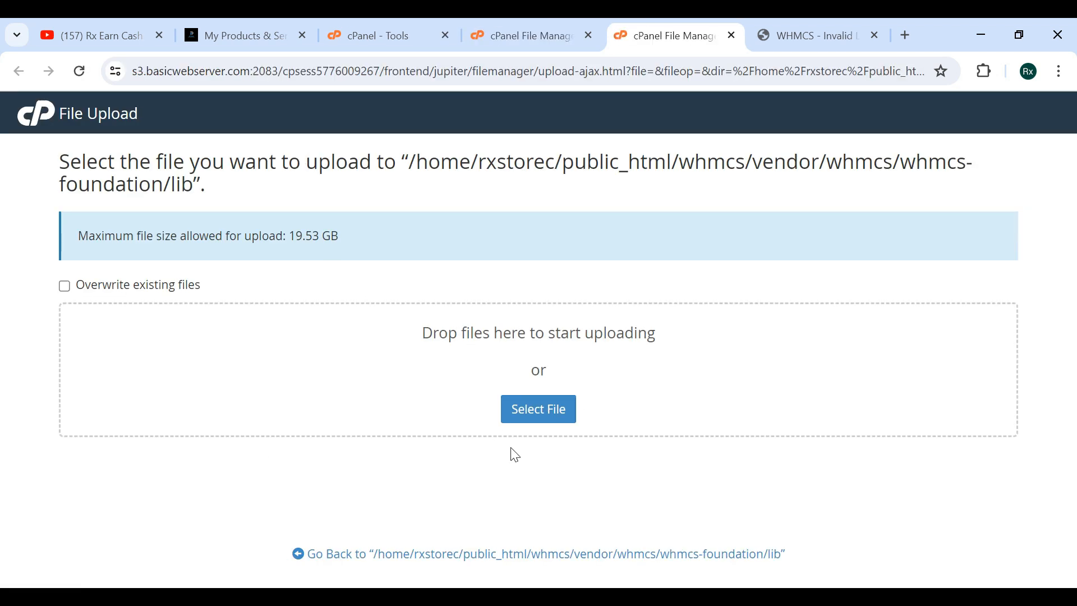
click(539, 409)
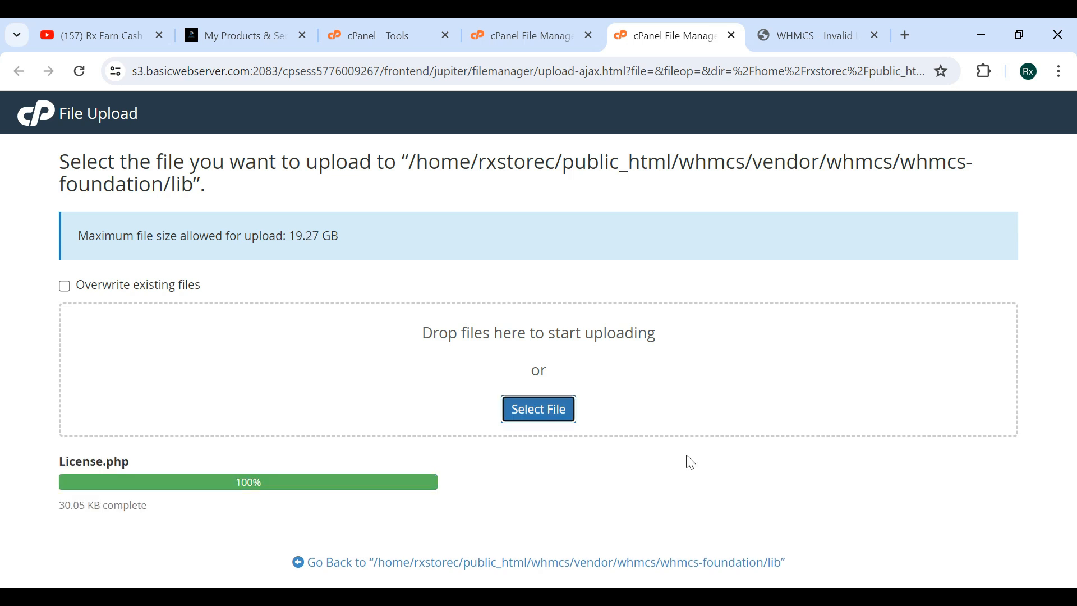
drag(62, 465, 96, 469)
click(158, 464)
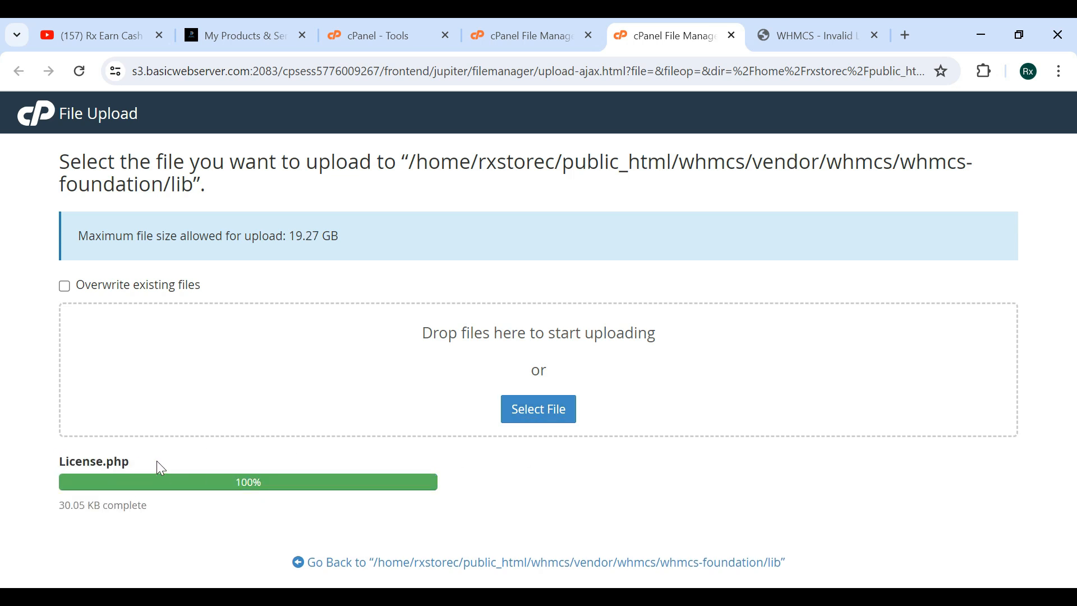
click(336, 562)
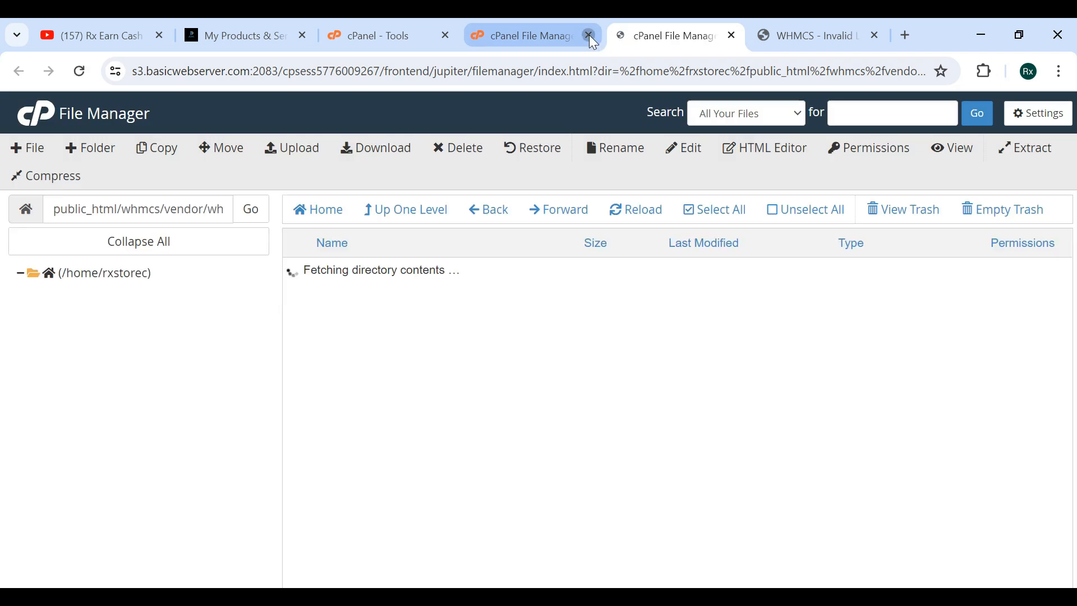
Close the extra File Manager tab and reload the admin page at rxstore.cyou/whmcs/admin/.
click(589, 35)
click(683, 26)
drag(281, 72, 524, 52)
key(BackSpace)
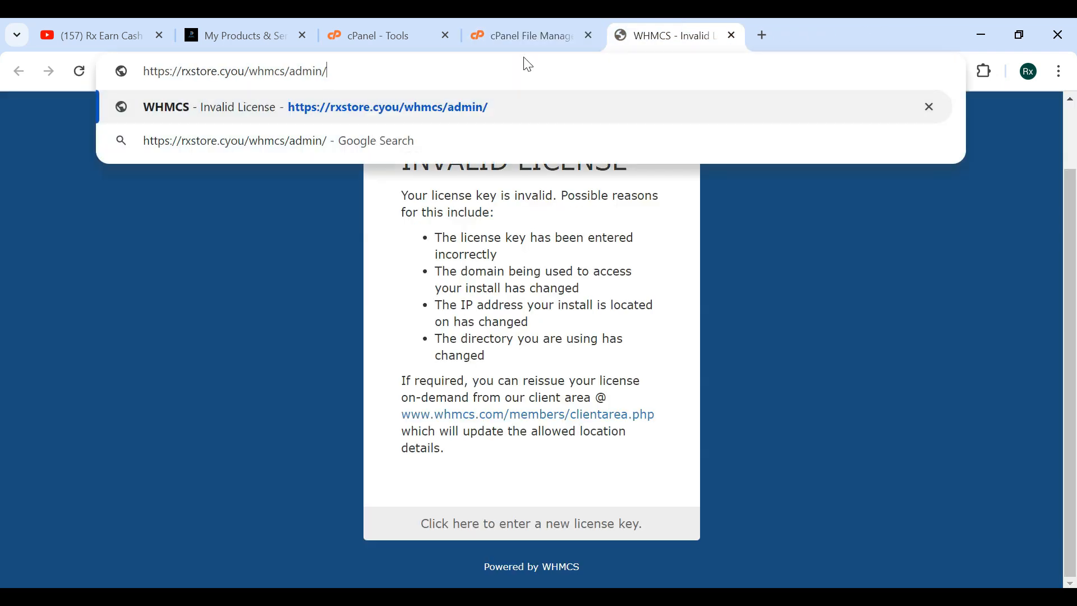
key(Return)
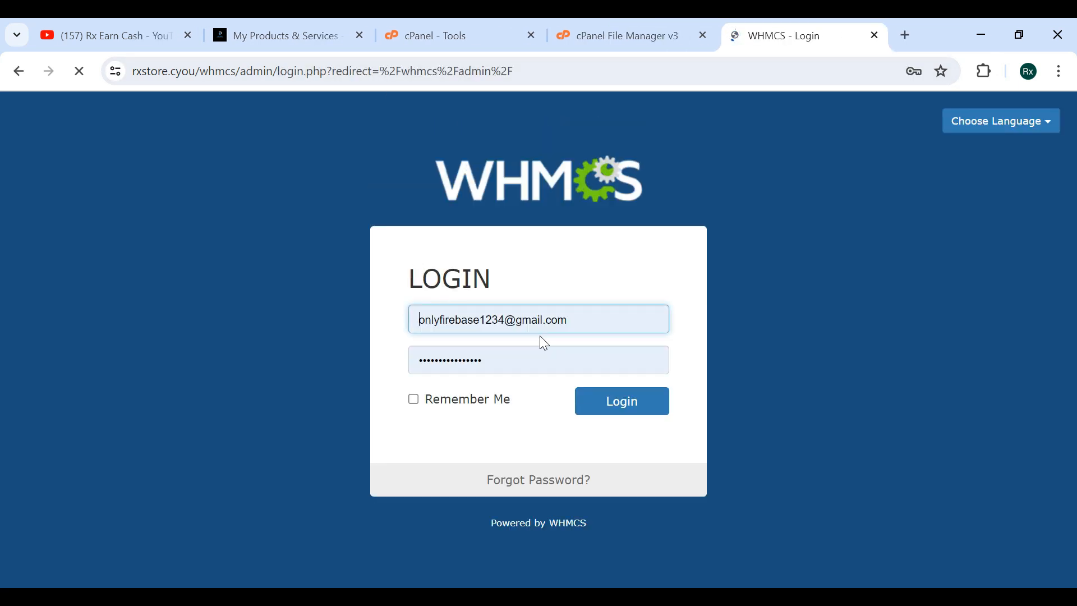
Log in to the WHMCS admin area with username admin and the pasted account password.
drag(609, 319, 401, 325)
text(admi)
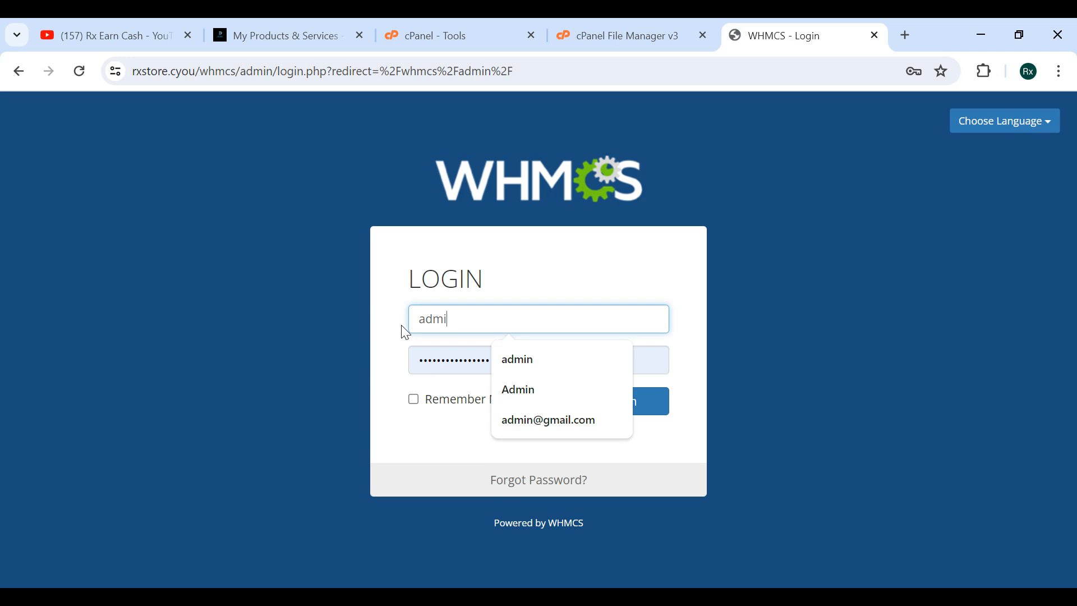
click(466, 359)
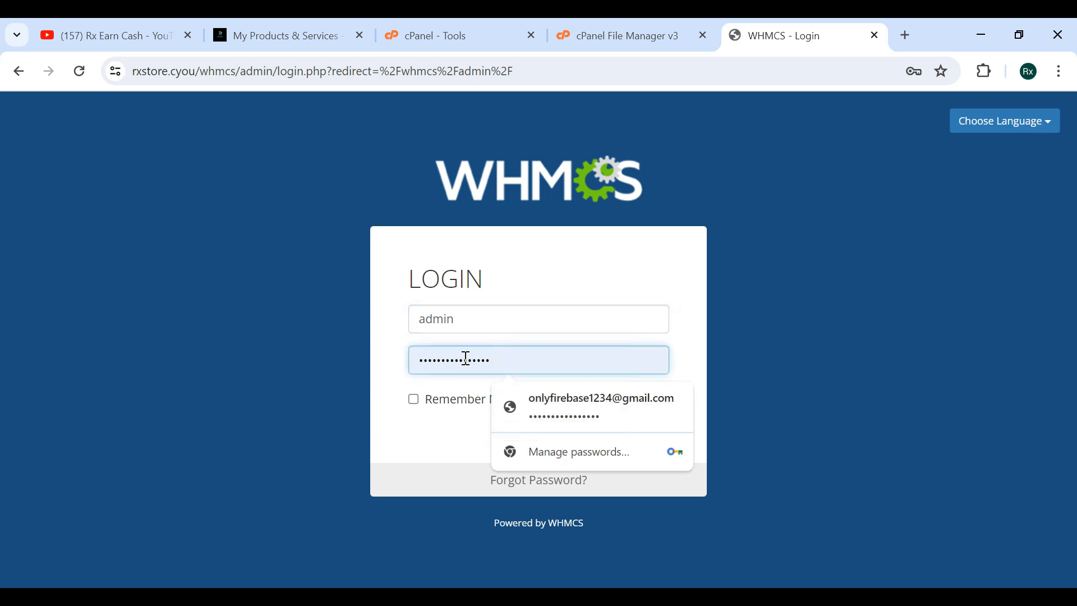
double_click(465, 359)
key(super+v)
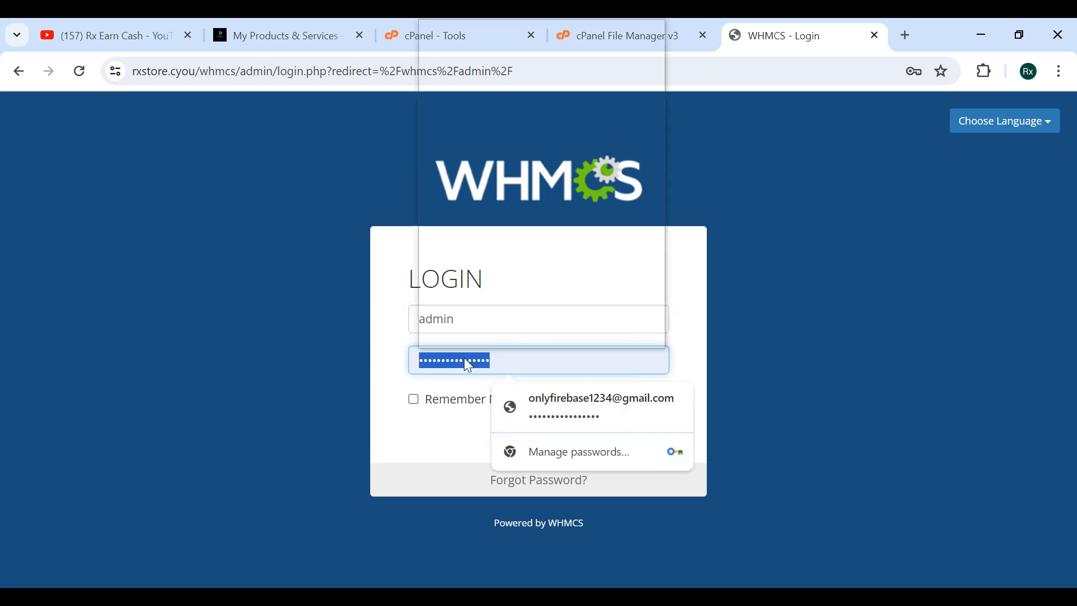
click(515, 85)
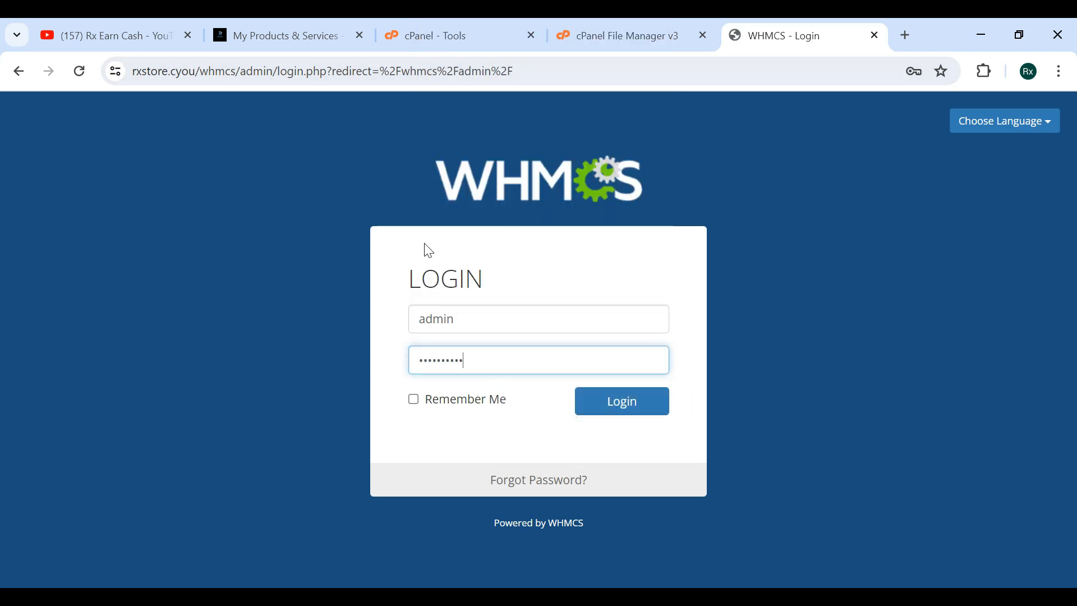
click(626, 405)
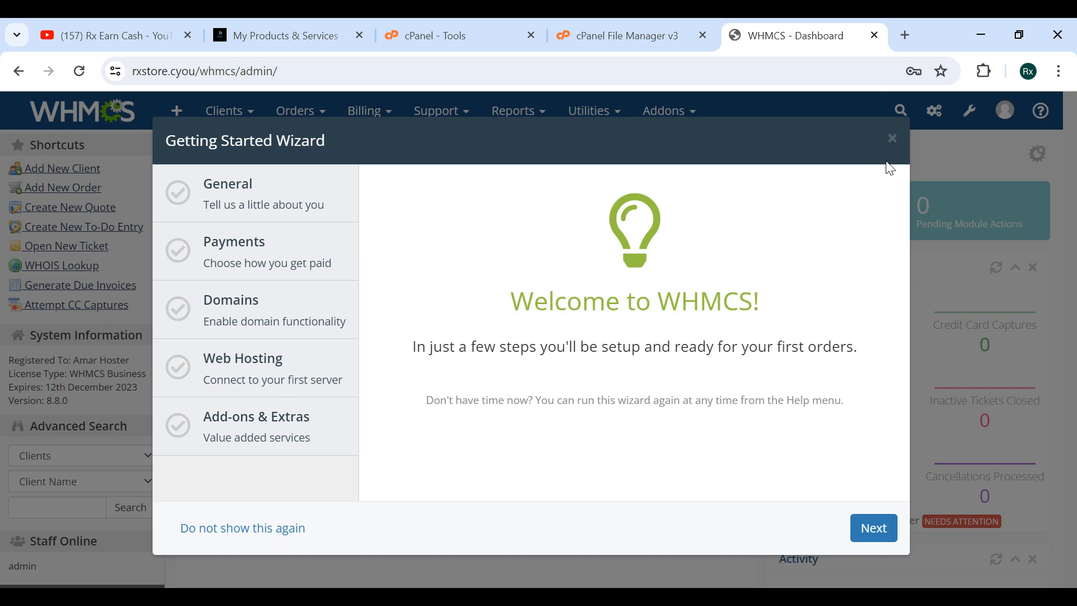
Dismiss the Getting Started Wizard on the WHMCS dashboard.
click(891, 139)
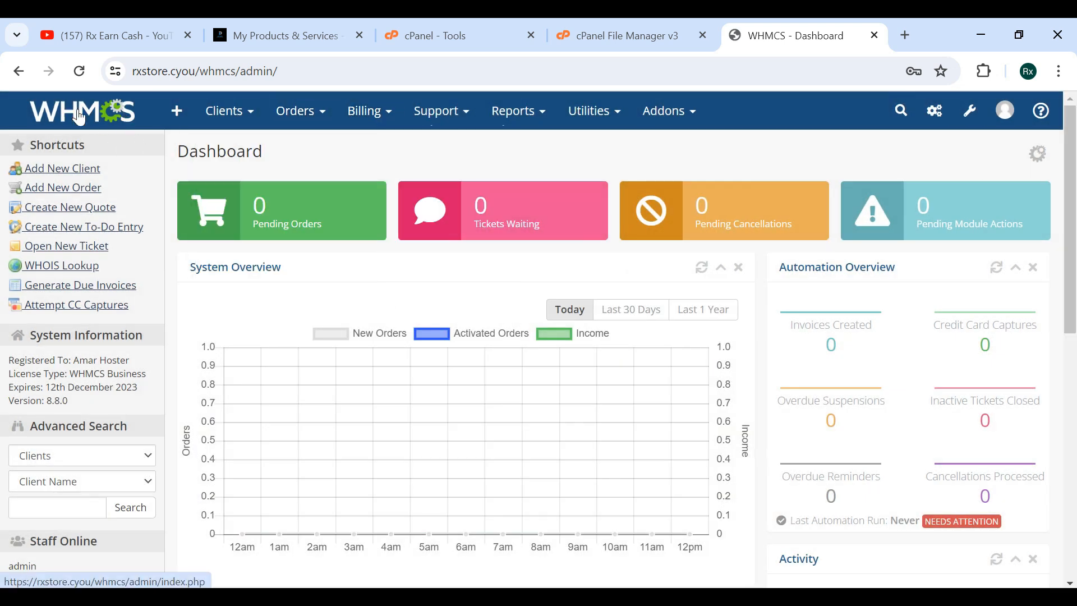
click(98, 121)
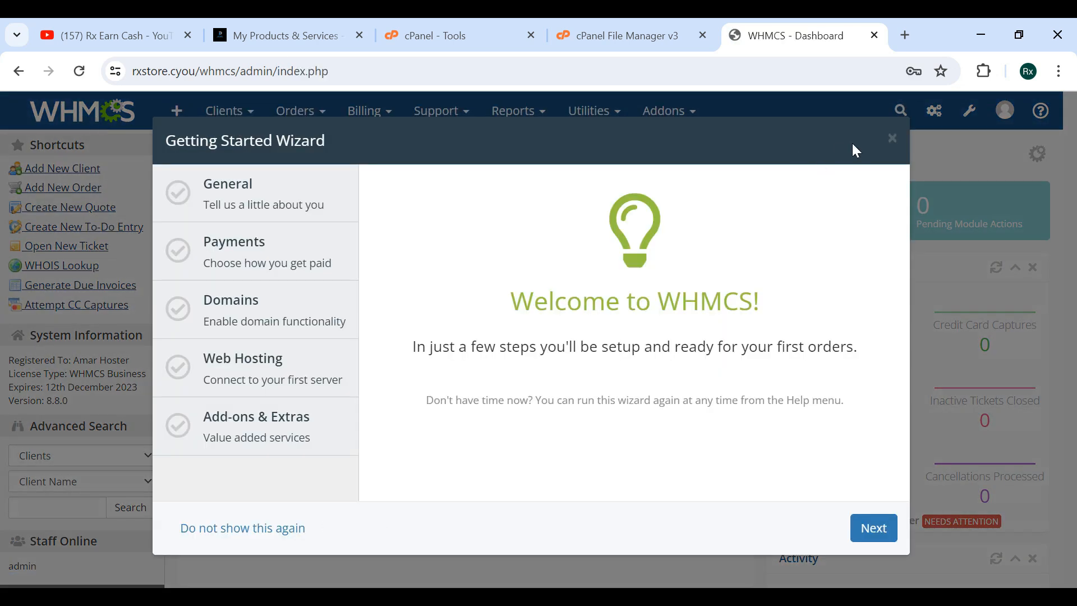
click(892, 138)
Open the Update WHMCS page from Utilities and confirm it with the pasted admin password.
mouse_move(697, 119)
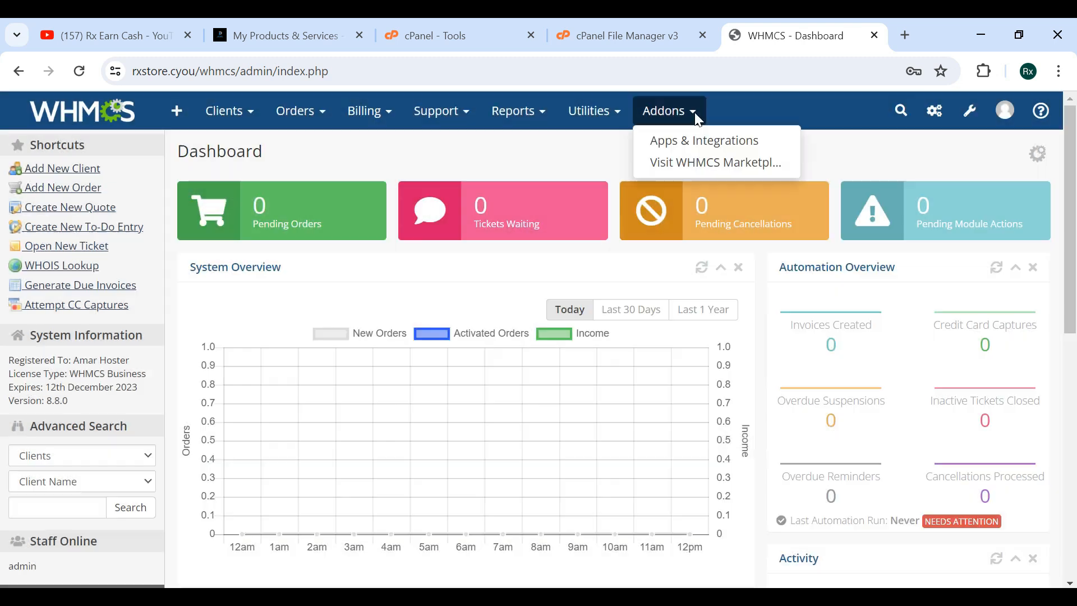
mouse_move(584, 122)
click(586, 143)
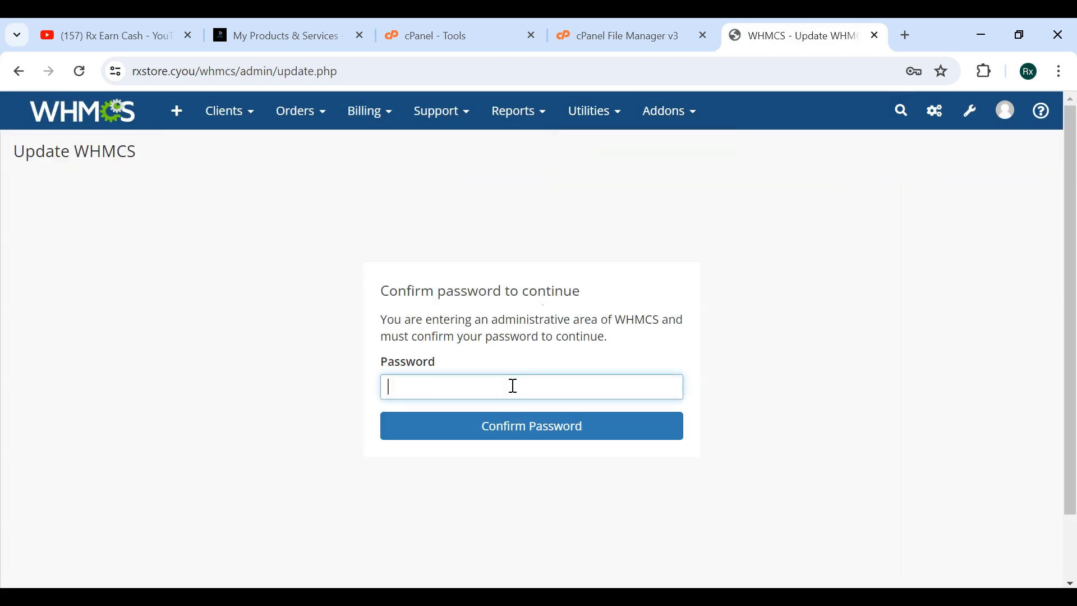
key(ctrl+v)
click(526, 440)
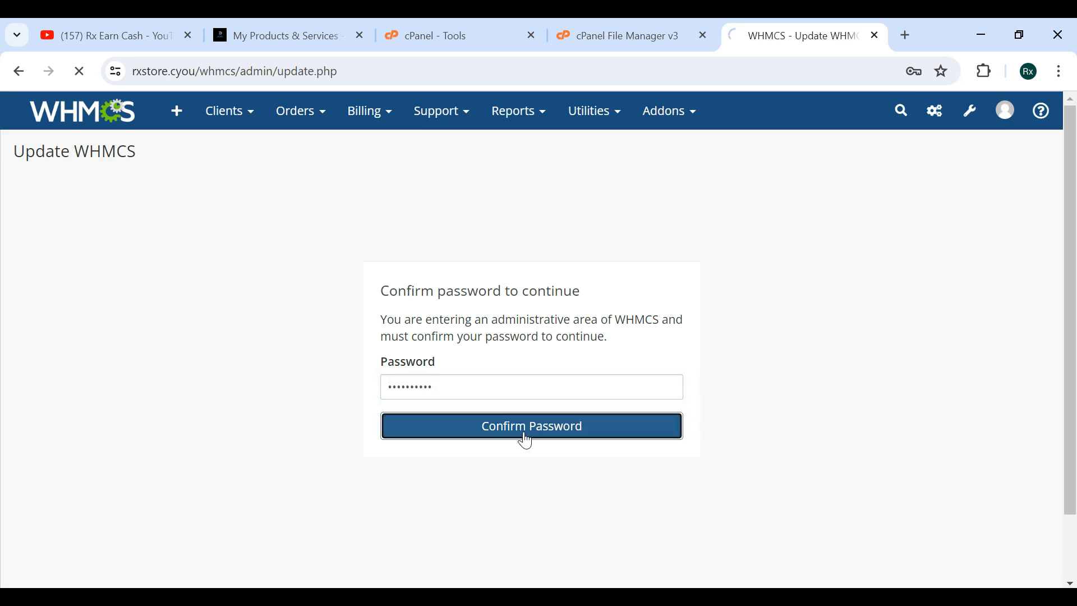
Return to the WHMCS dashboard and close the Getting Started Wizard.
click(925, 340)
click(115, 118)
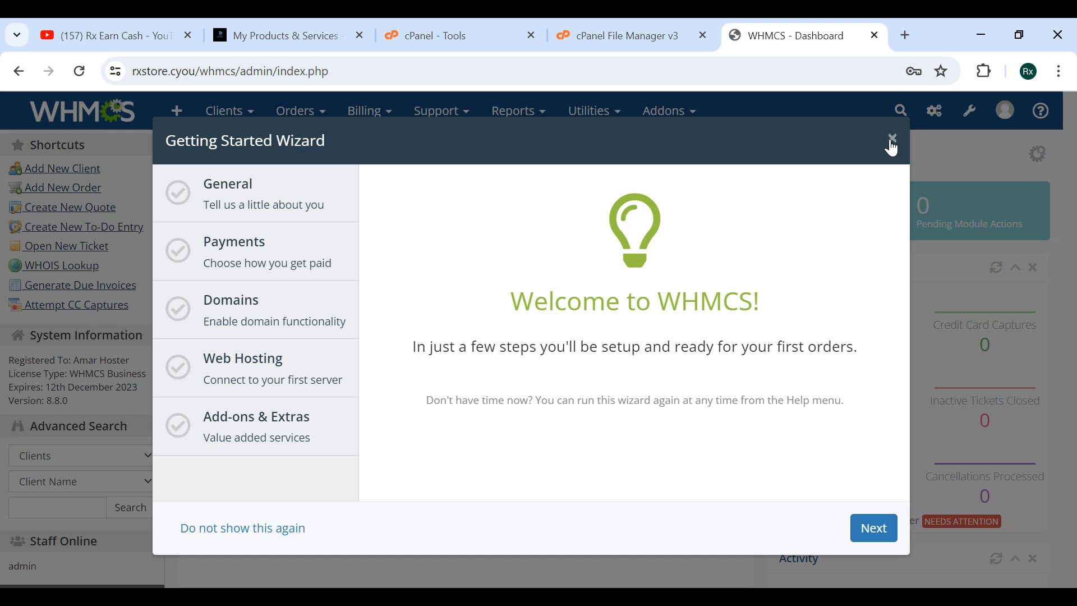
click(892, 140)
Search cPanel tools for cro and open Cron Jobs to view the current cron jobs.
click(488, 31)
click(699, 127)
text(cro)
click(694, 224)
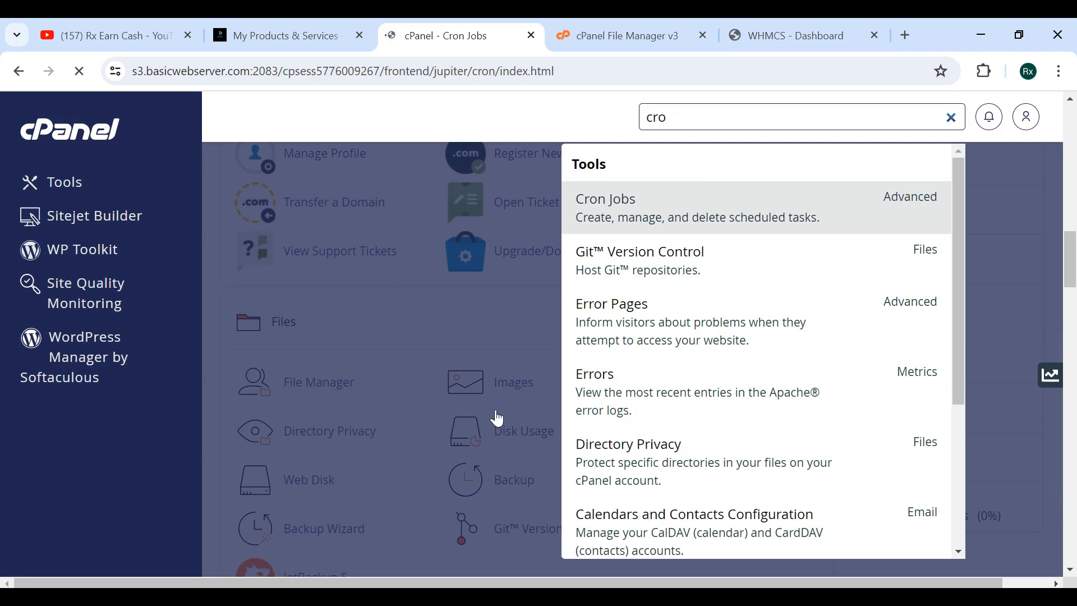
scroll(415, 426, down, 10)
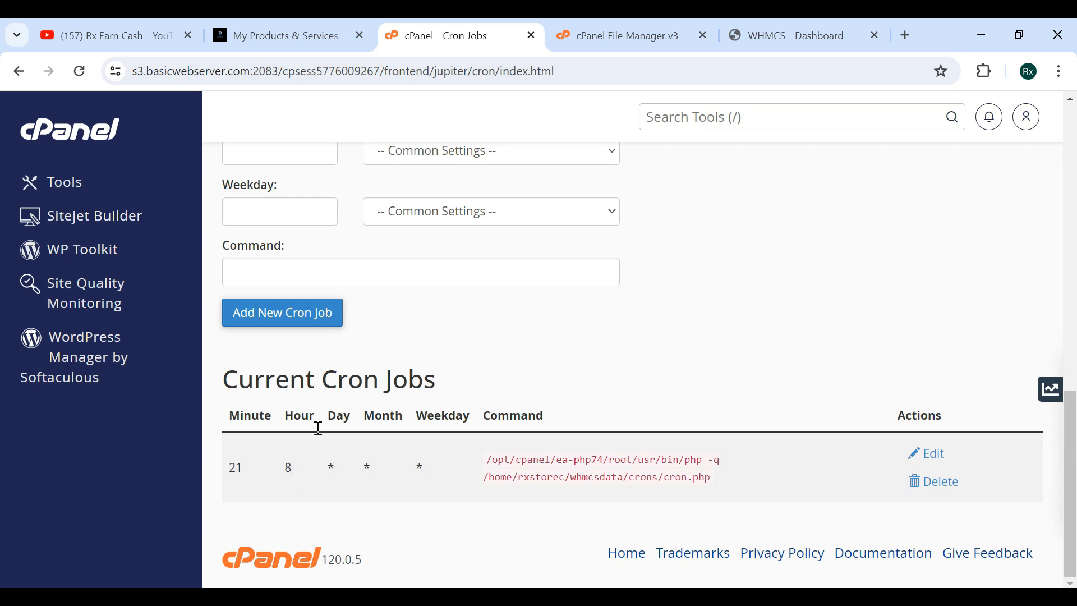
Open the WHMCS Automation Status cron status and copy the recommended cron command.
click(785, 35)
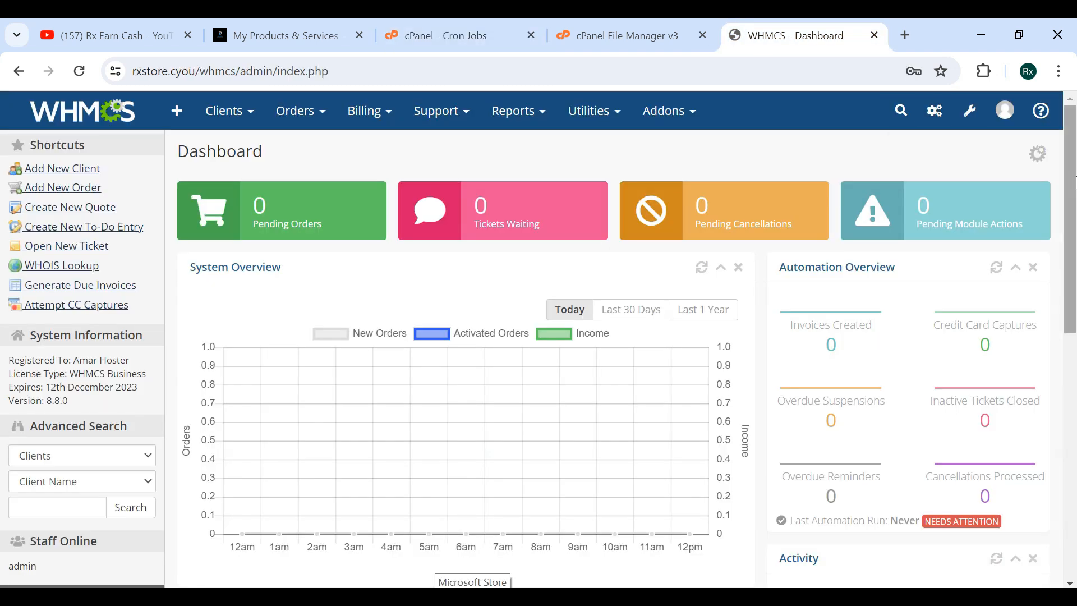
click(933, 119)
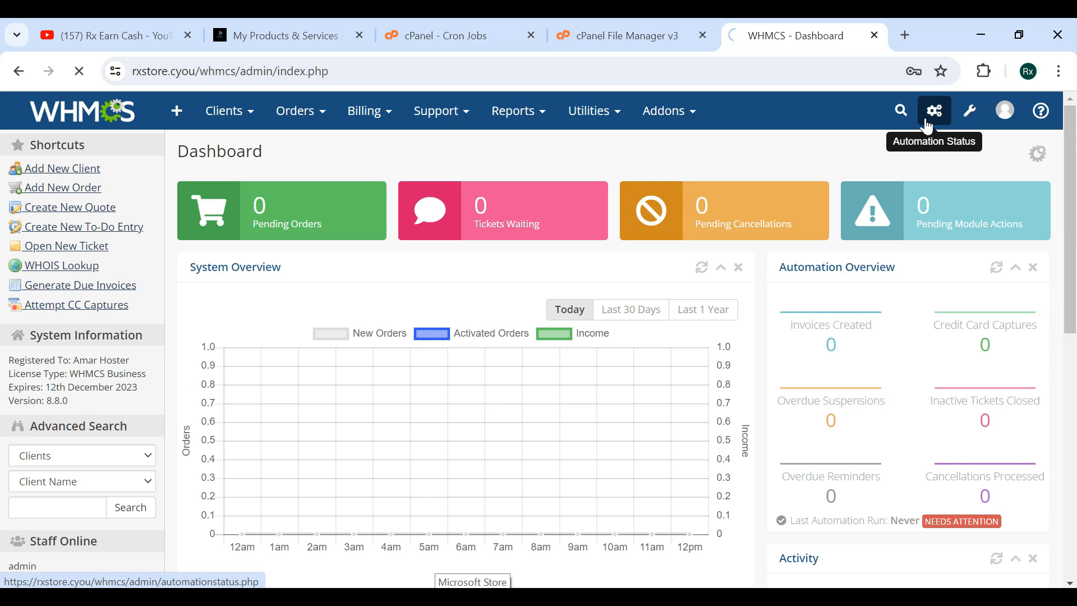
click(373, 227)
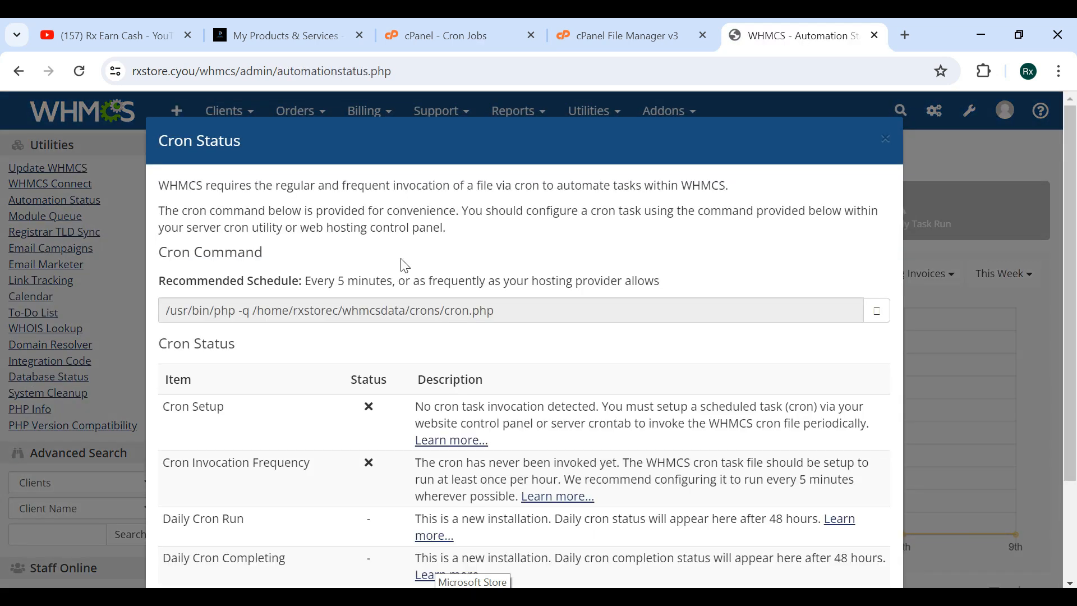
drag(533, 307, 167, 313)
key(ctrl+c)
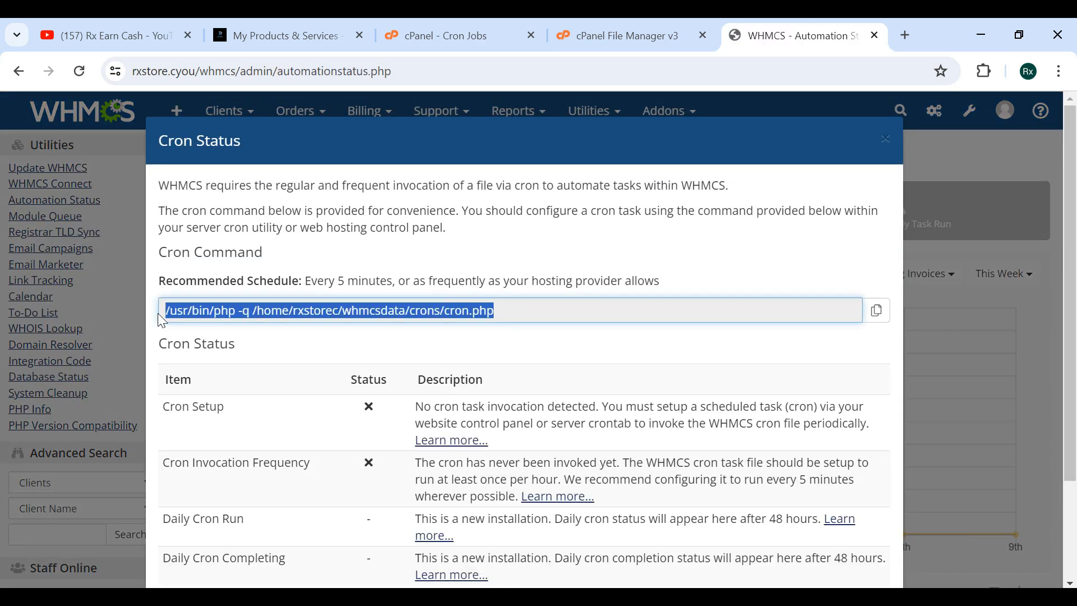
Delete the existing cron job in cPanel's Cron Jobs.
click(432, 18)
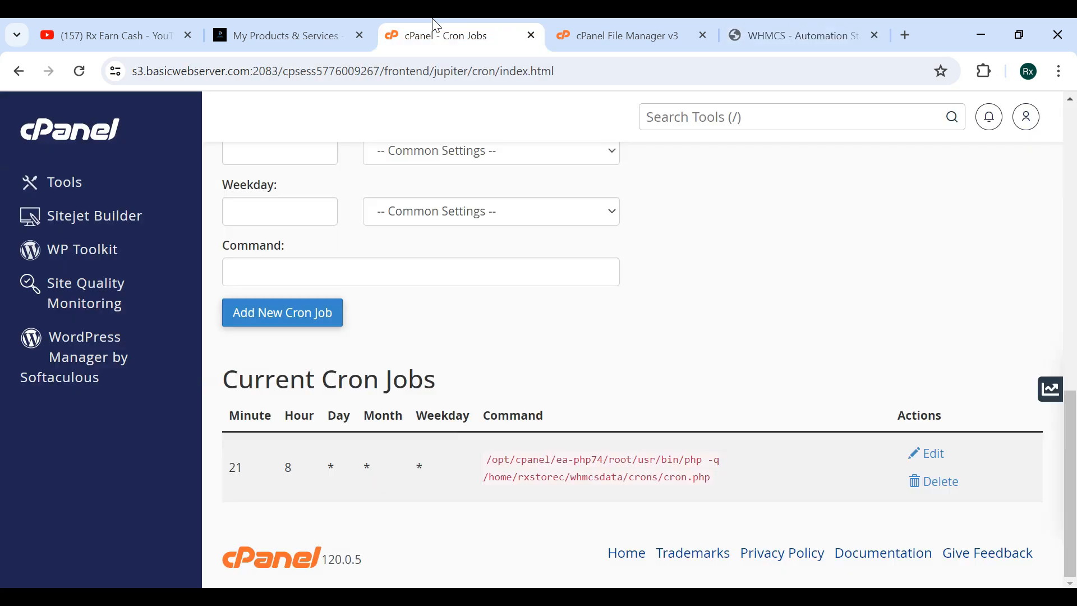
click(931, 483)
click(251, 547)
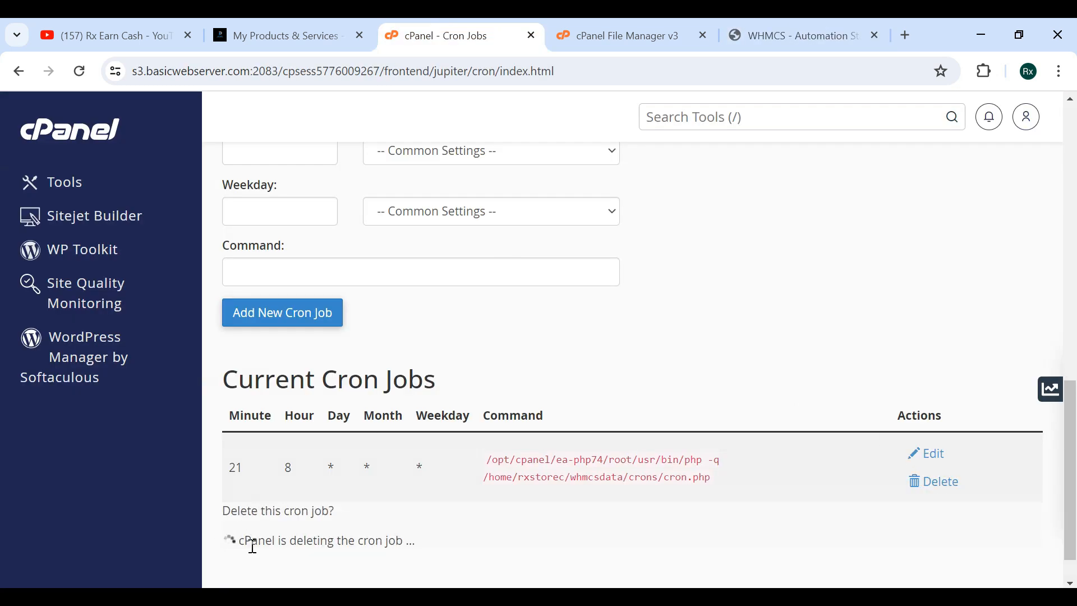
Add a new cron job set to Once Per Five Minutes using the pasted WHMCS cron command.
scroll(421, 415, up, 5)
click(354, 340)
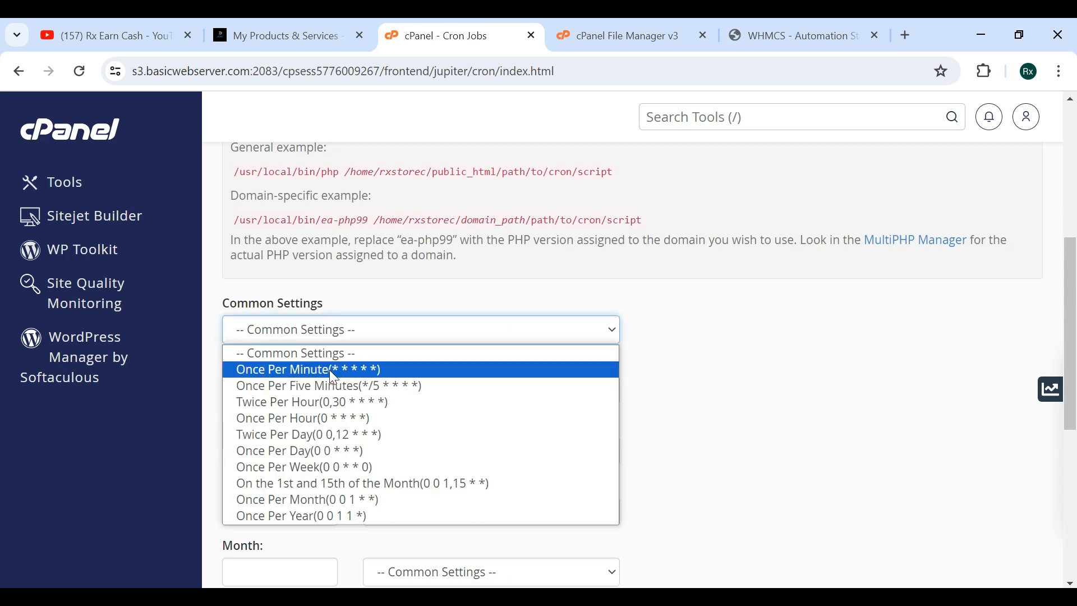
click(332, 385)
scroll(359, 386, down, 1)
scroll(363, 386, down, 5)
click(382, 402)
key(ctrl+v)
click(283, 452)
scroll(594, 433, down, 3)
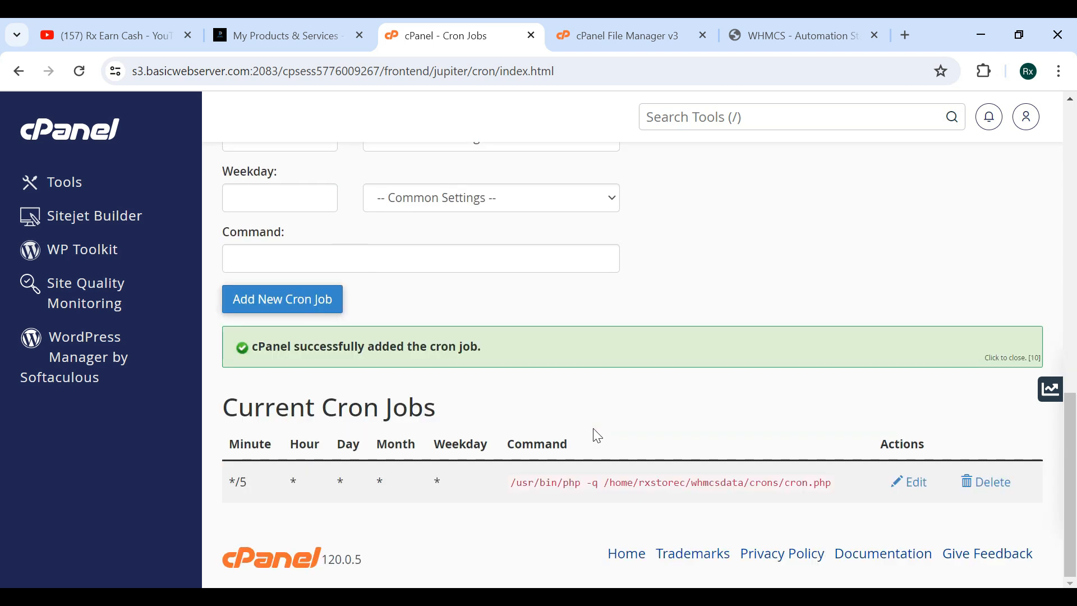
Refresh the WHMCS cron status and close the Cron Status dialog.
click(842, 33)
scroll(594, 334, down, 2)
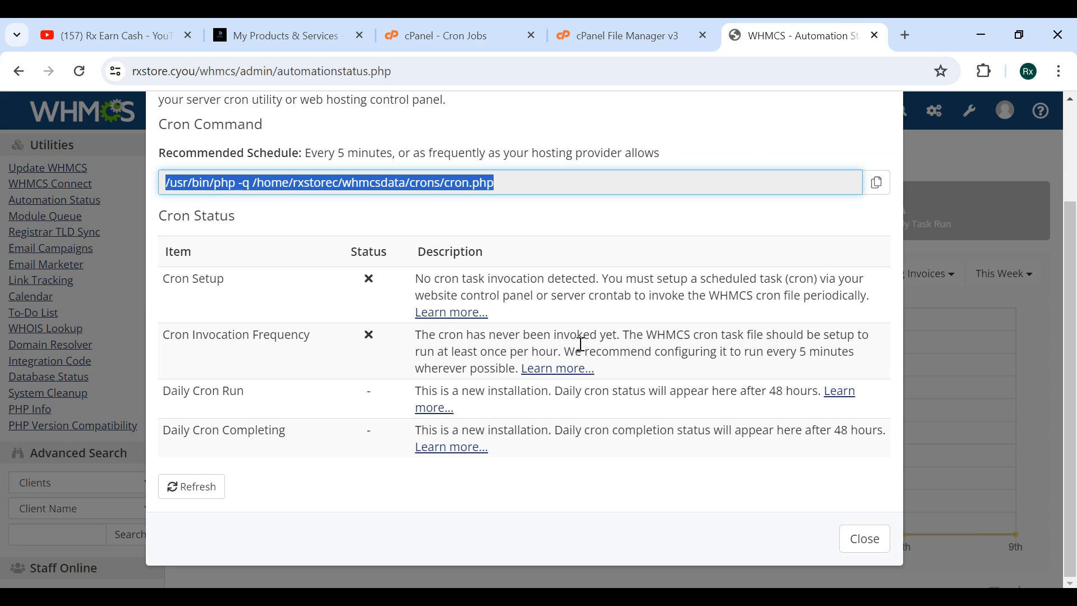
click(186, 491)
click(864, 538)
Return to the WHMCS dashboard and close the Getting Started Wizard.
scroll(469, 305, down, 6)
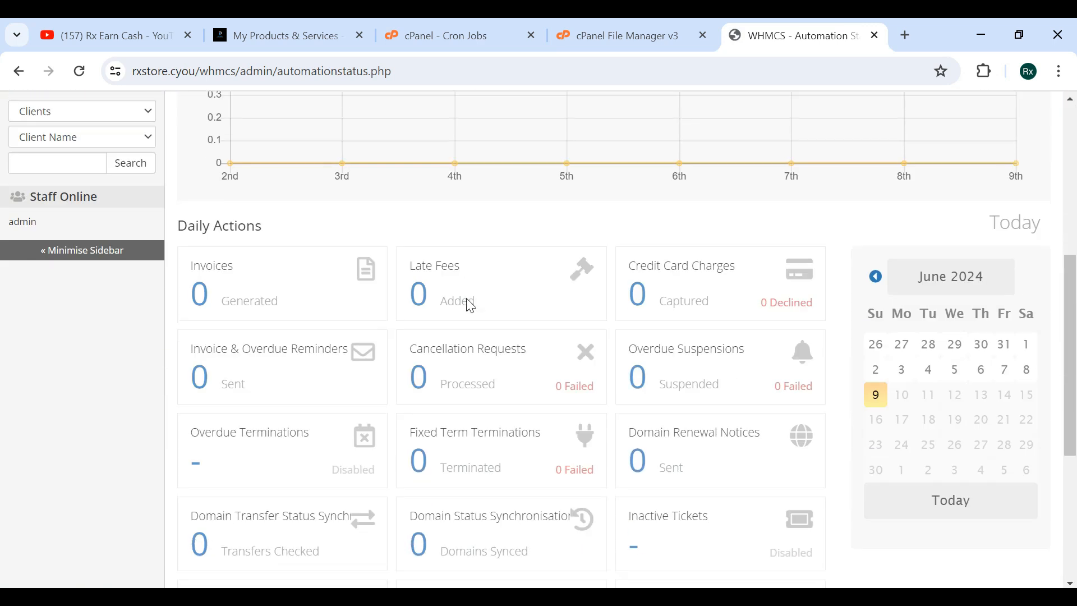
scroll(470, 305, up, 6)
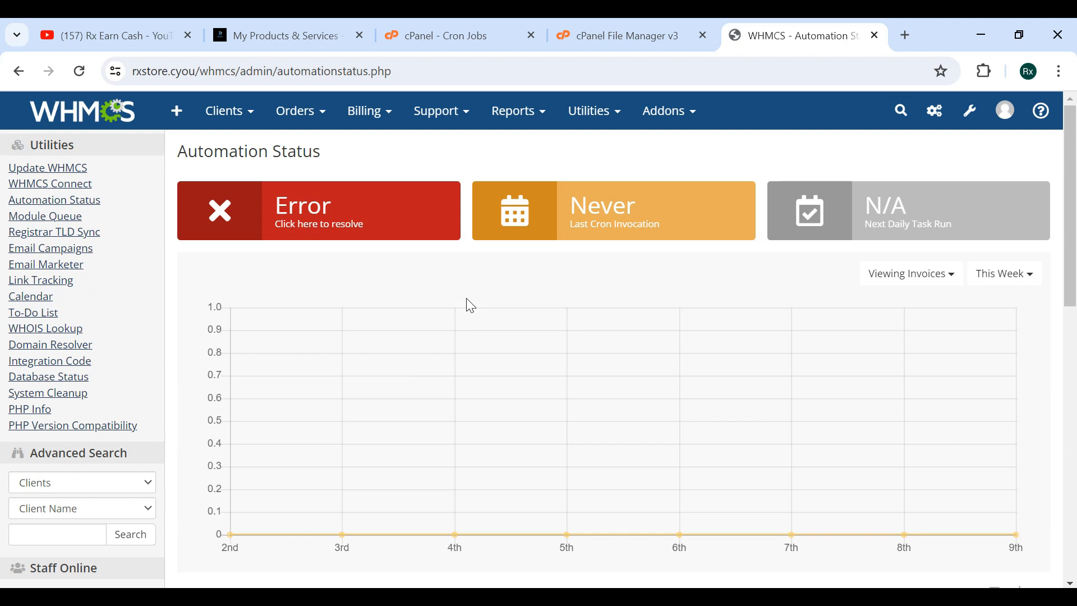
click(62, 123)
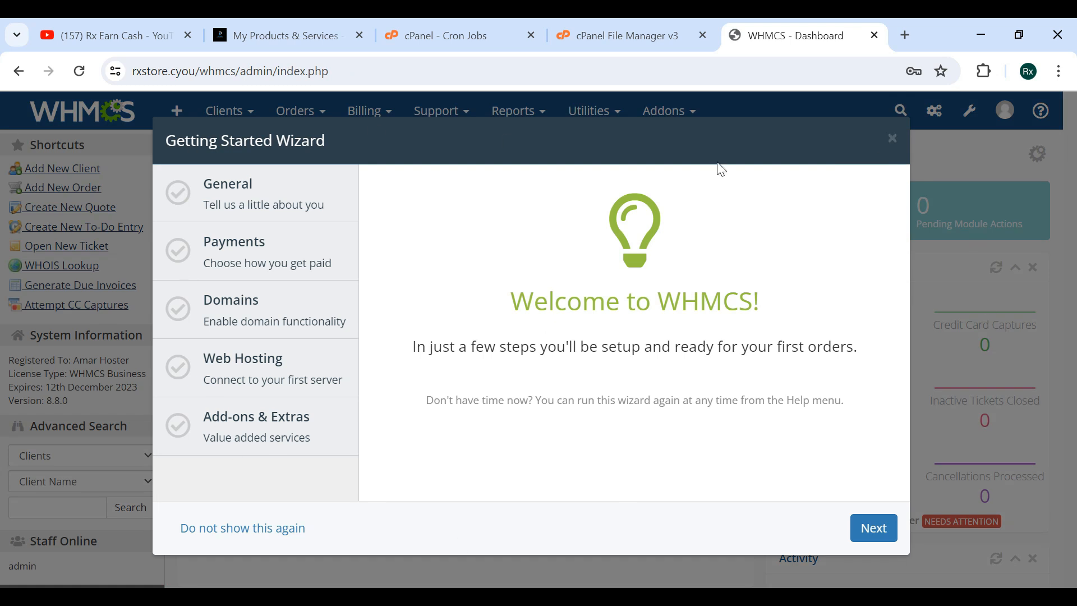
click(893, 141)
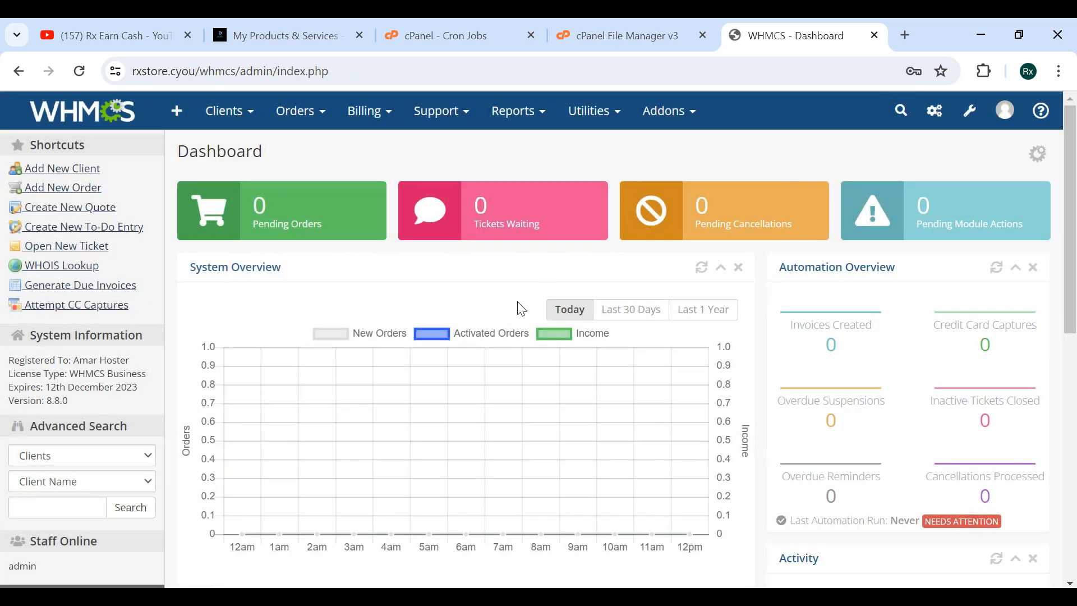